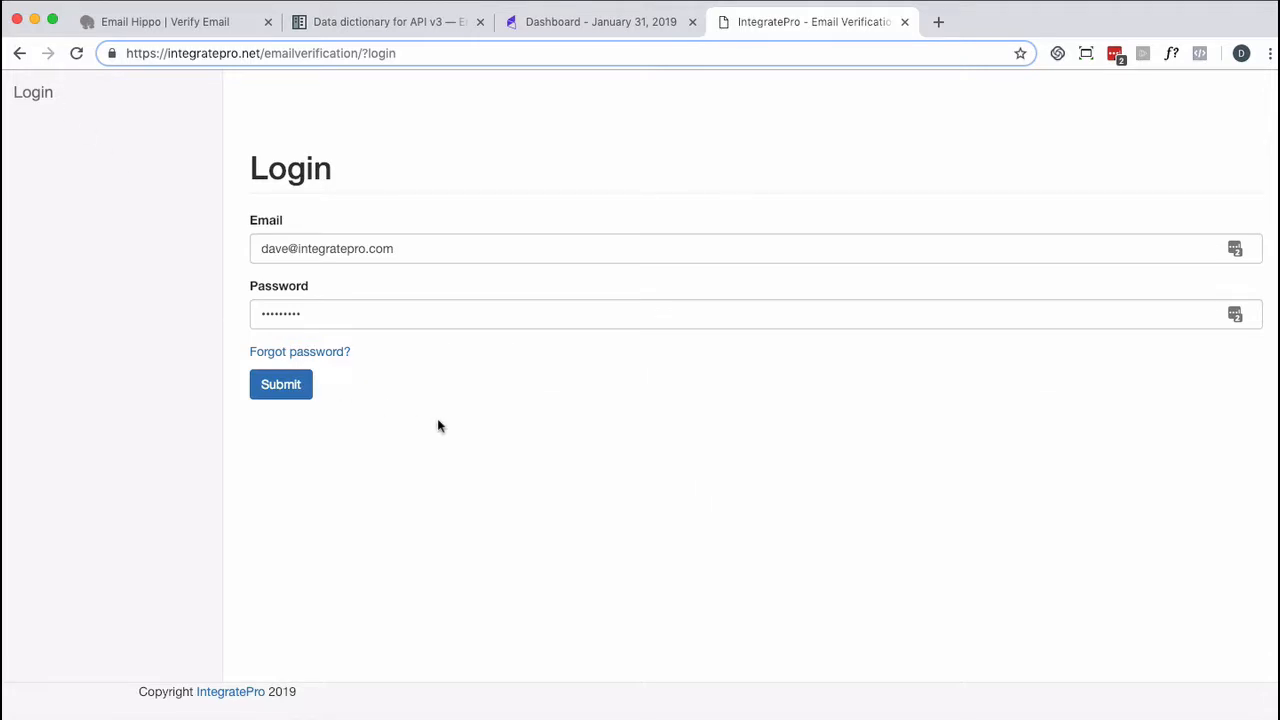
Step: Log in to IntegratePro and open the Accounts page, locating the Infusionsoft App Name, Infusionsoft API Key and EmailHippo API Key fields
{"action": "left_click", "coordinate": [281, 396]}
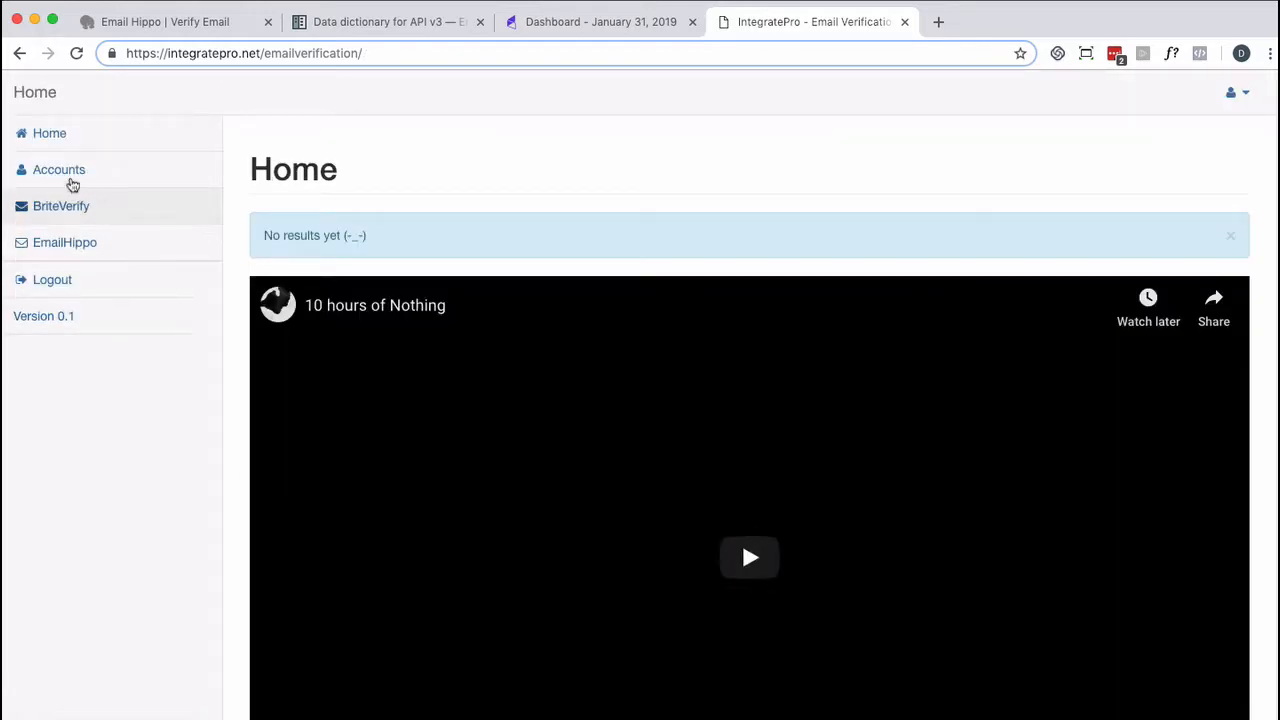
{"action": "left_click", "coordinate": [61, 173]}
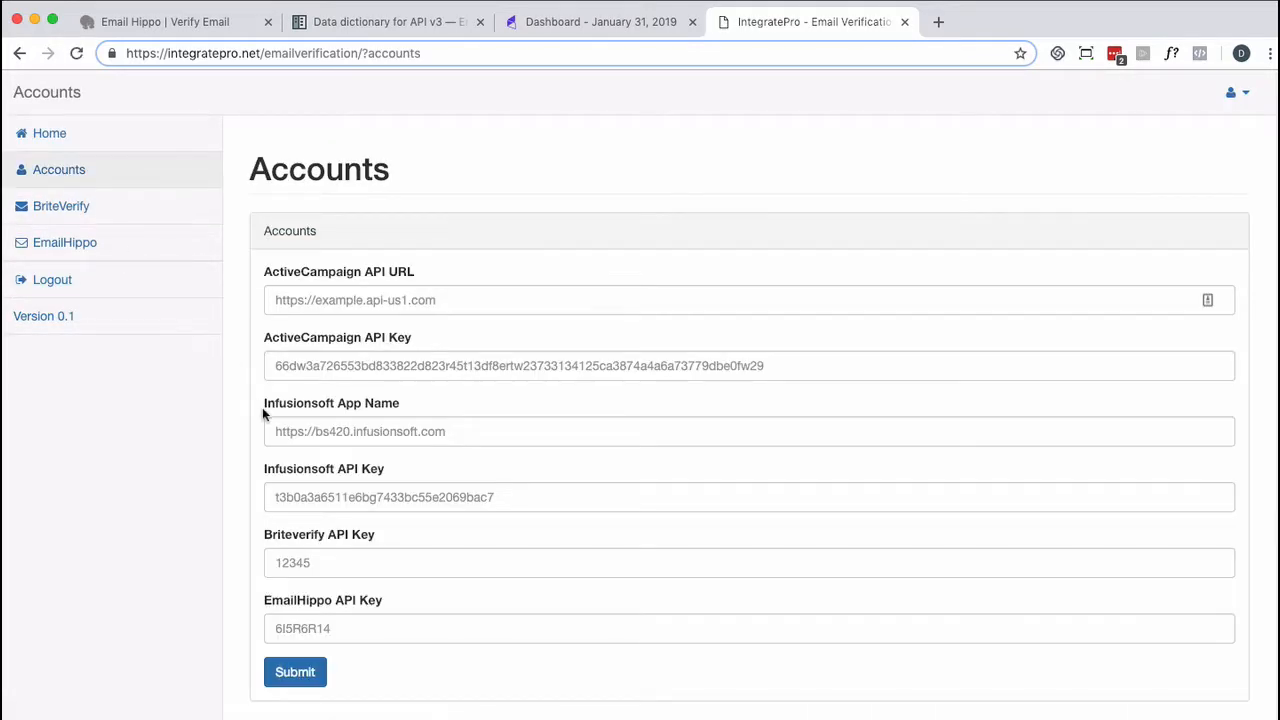
{"action": "double_click", "coordinate": [269, 405]}
{"action": "triple_click", "coordinate": [269, 405]}
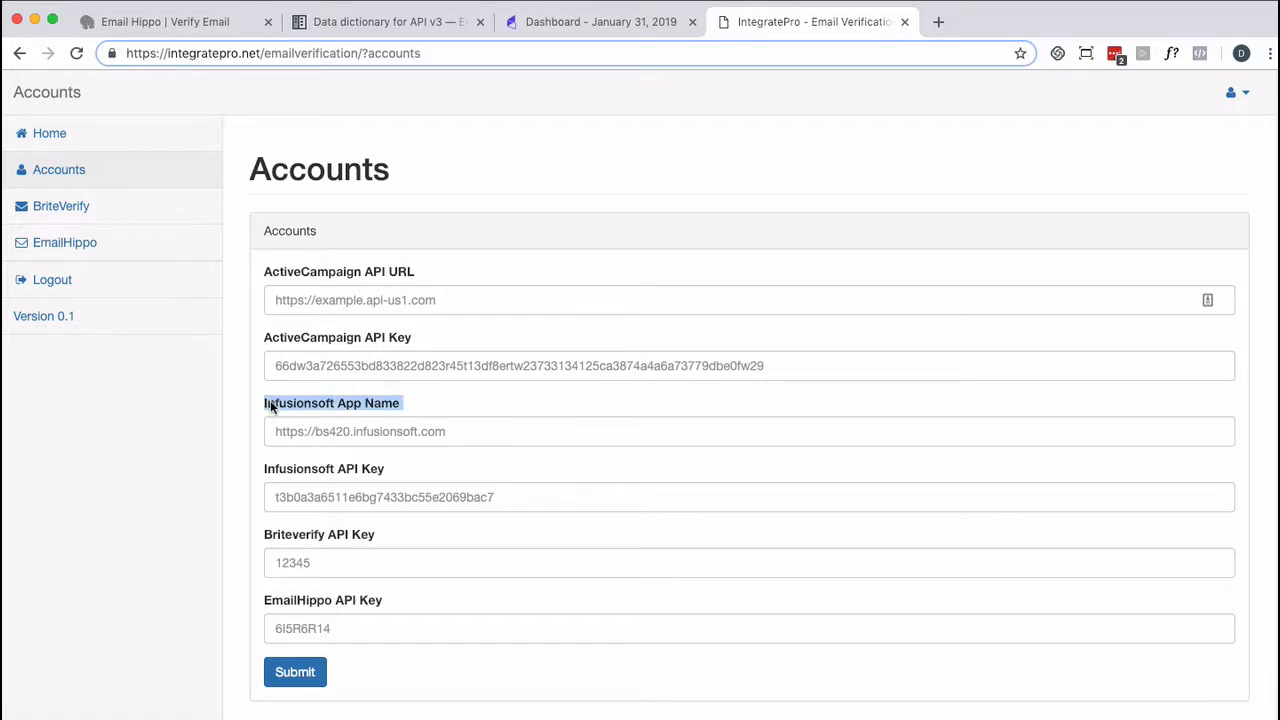
{"action": "double_click", "coordinate": [290, 470]}
{"action": "triple_click", "coordinate": [290, 470]}
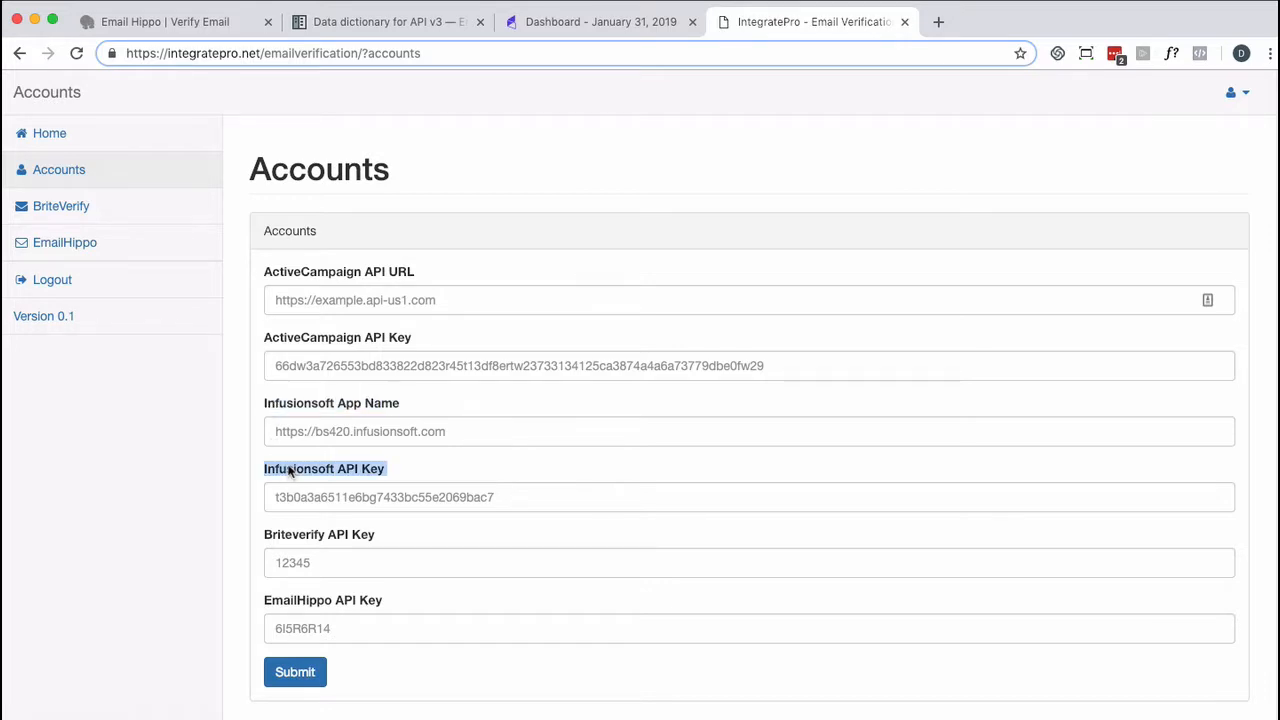
{"action": "double_click", "coordinate": [267, 599]}
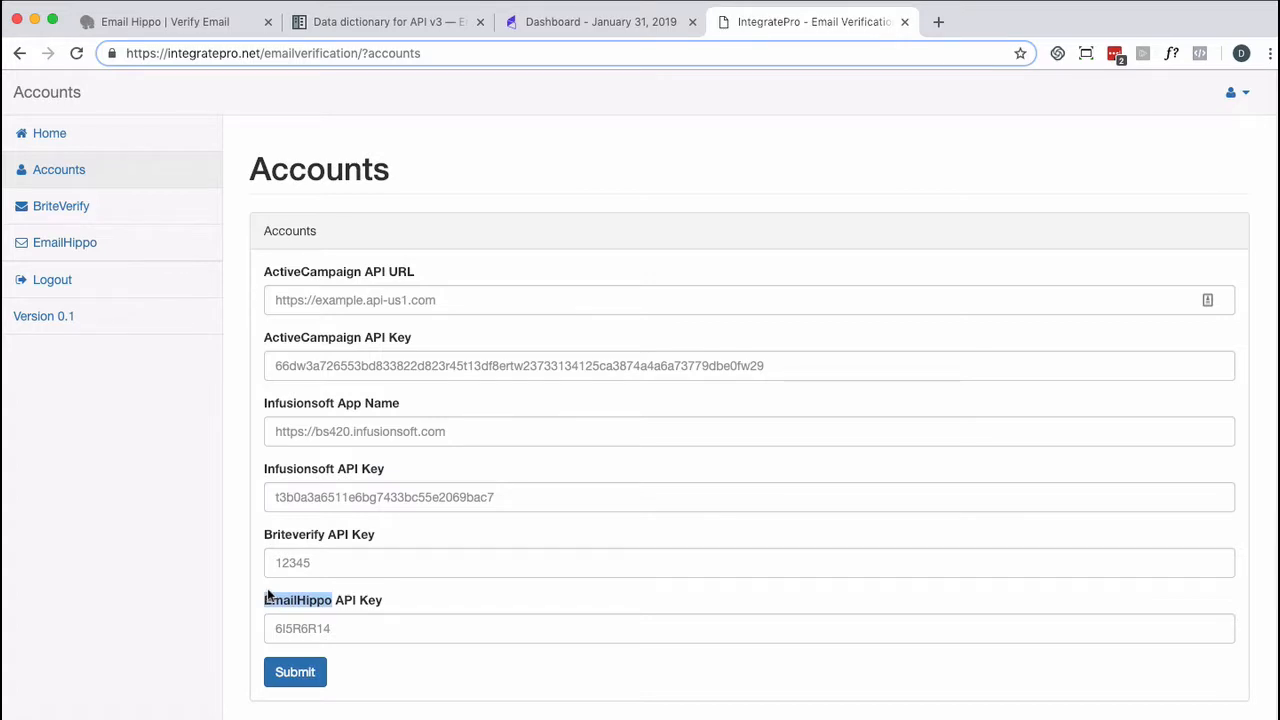
{"action": "left_click", "coordinate": [590, 32]}
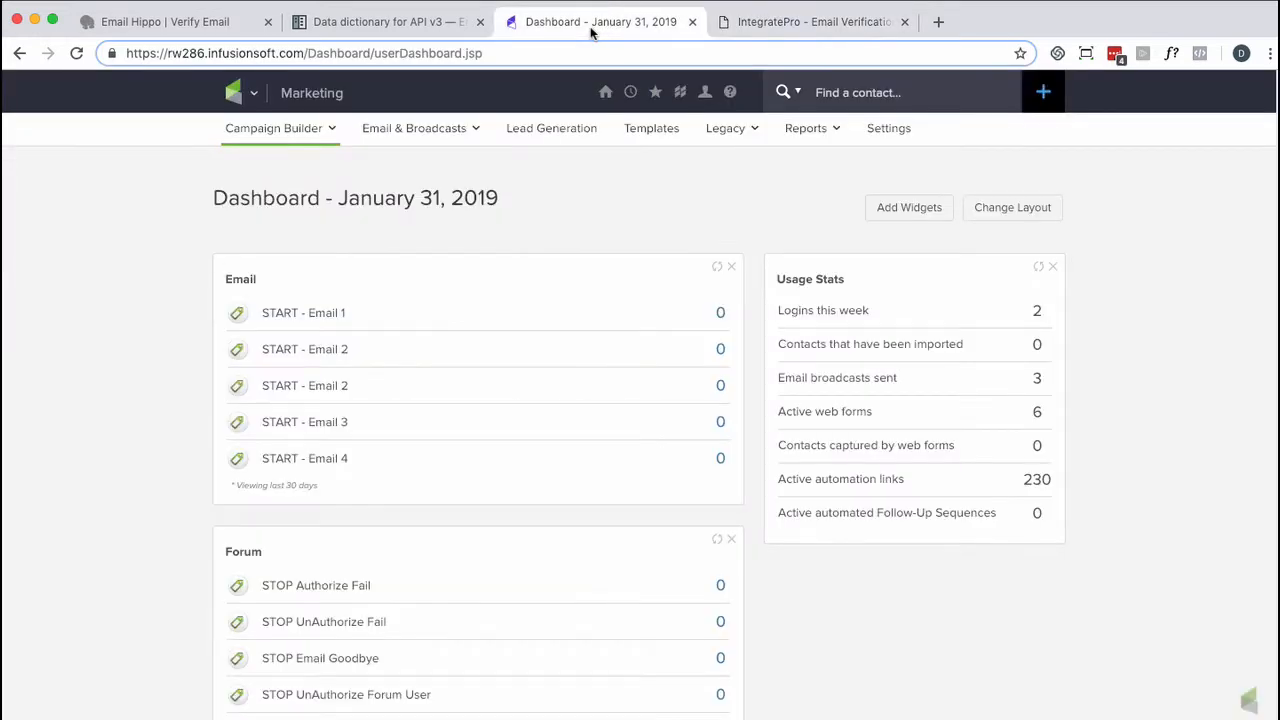
{"action": "left_click", "coordinate": [305, 58]}
{"action": "key", "text": "super+c"}
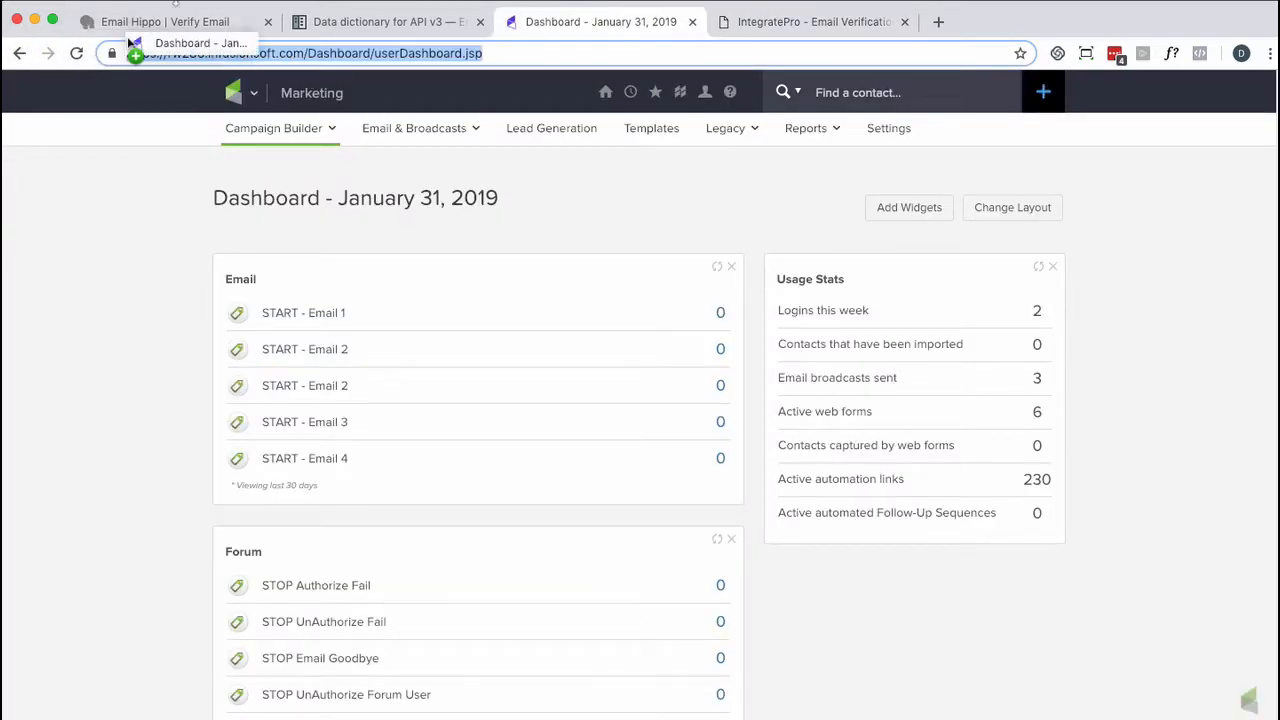
{"action": "left_click_drag", "start_coordinate": [125, 37], "coordinate": [165, 22]}
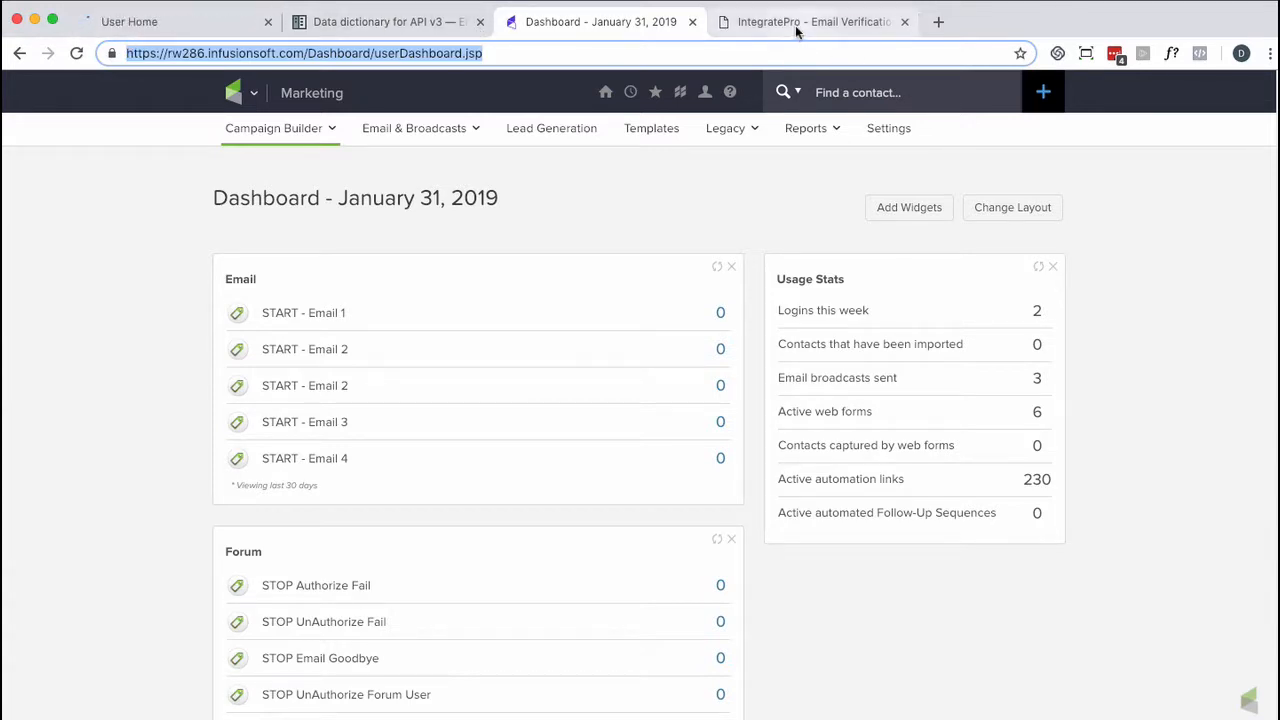
{"action": "left_click", "coordinate": [795, 25]}
{"action": "left_click", "coordinate": [300, 432]}
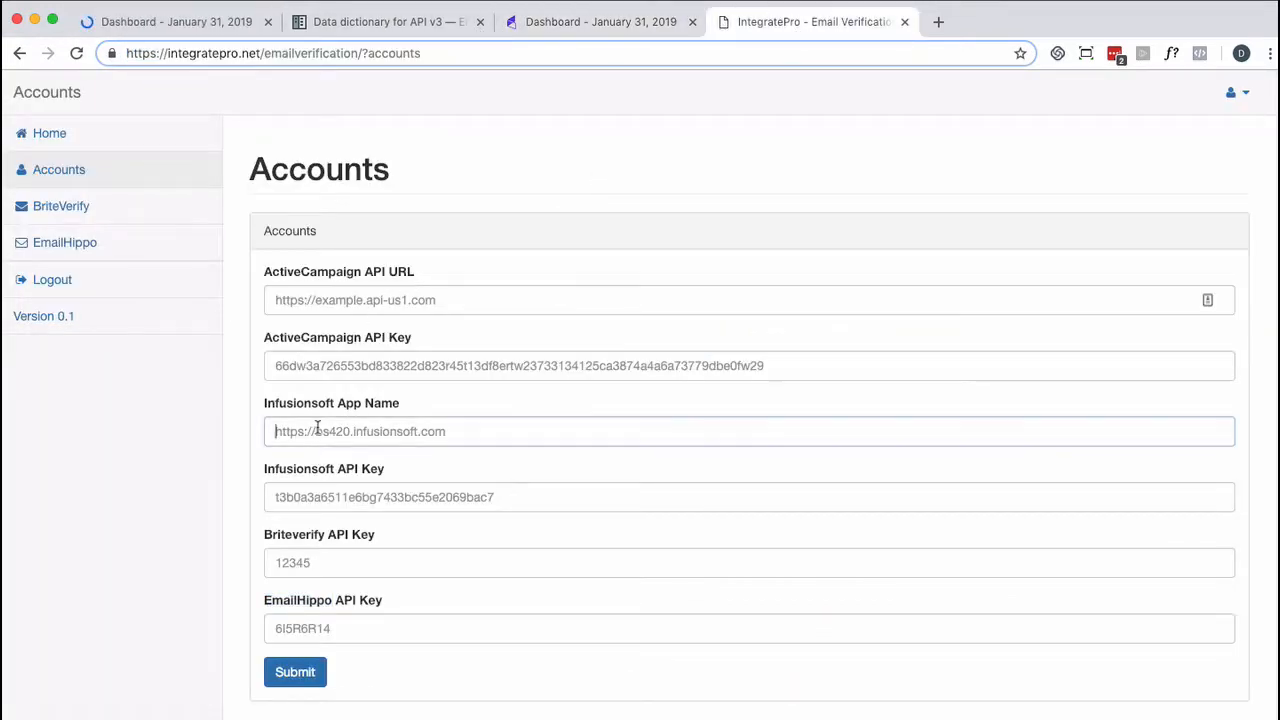
{"action": "key", "text": "super+v"}
{"action": "left_click_drag", "start_coordinate": [446, 431], "coordinate": [980, 488]}
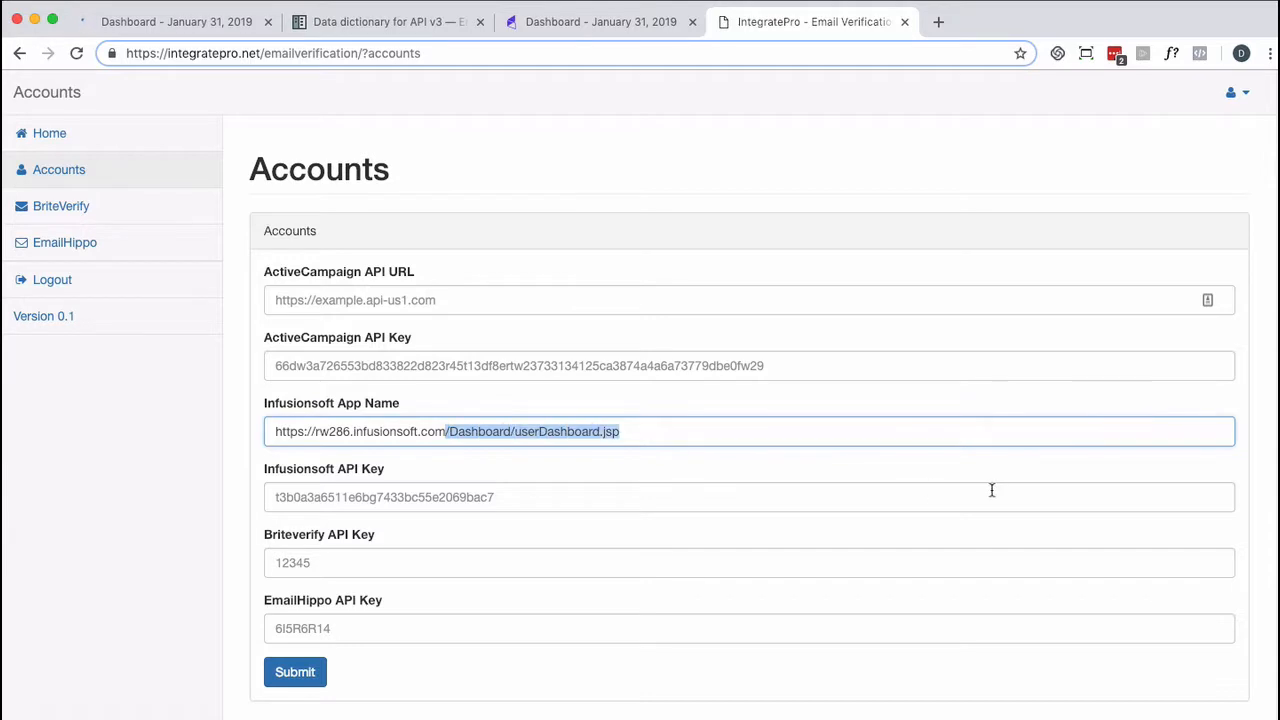
{"action": "key", "text": "BackSpace"}
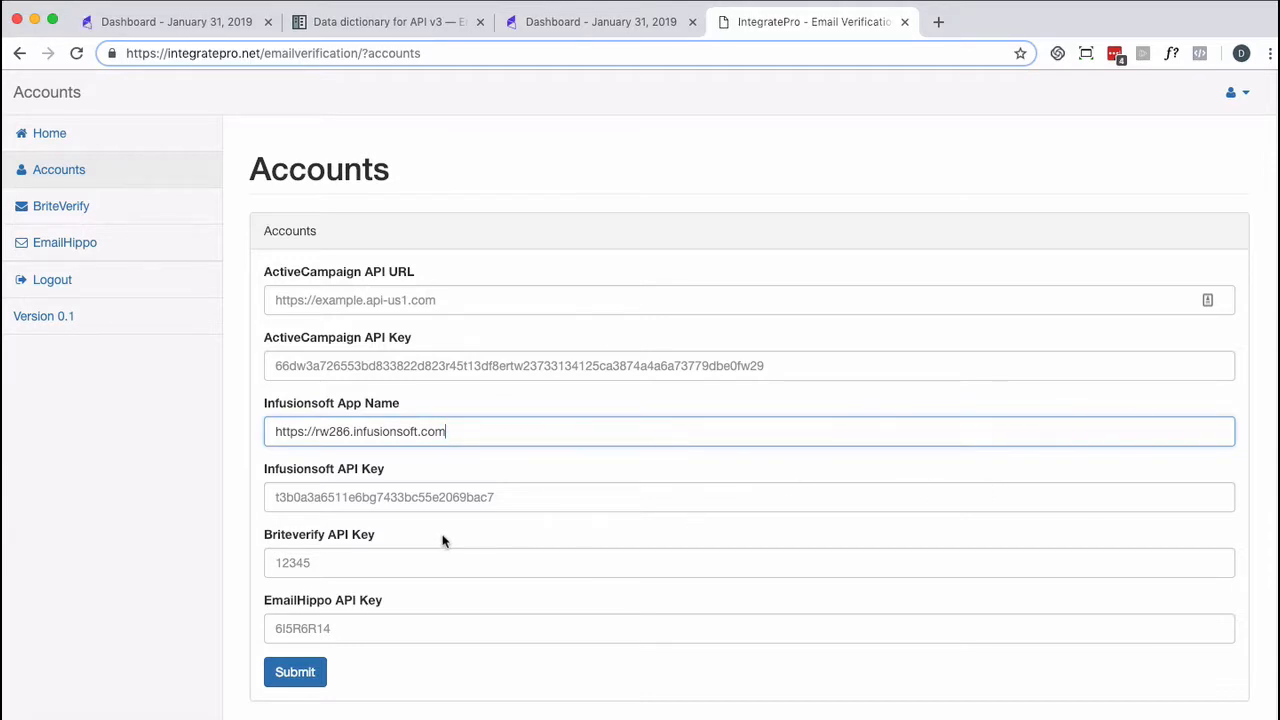
Step: Copy the encrypted API key from Infusionsoft's admin Application settings and paste it as the Infusionsoft API Key in IntegratePro
{"action": "left_click", "coordinate": [563, 40]}
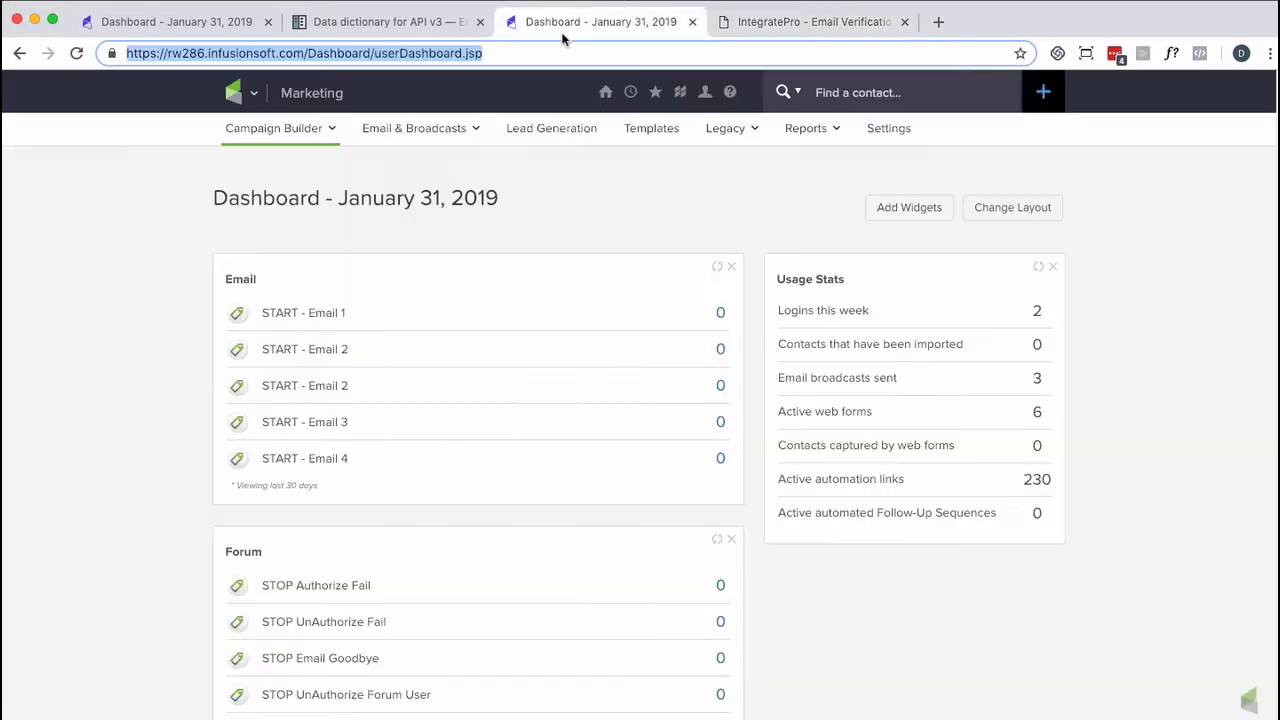
{"action": "left_click", "coordinate": [254, 92]}
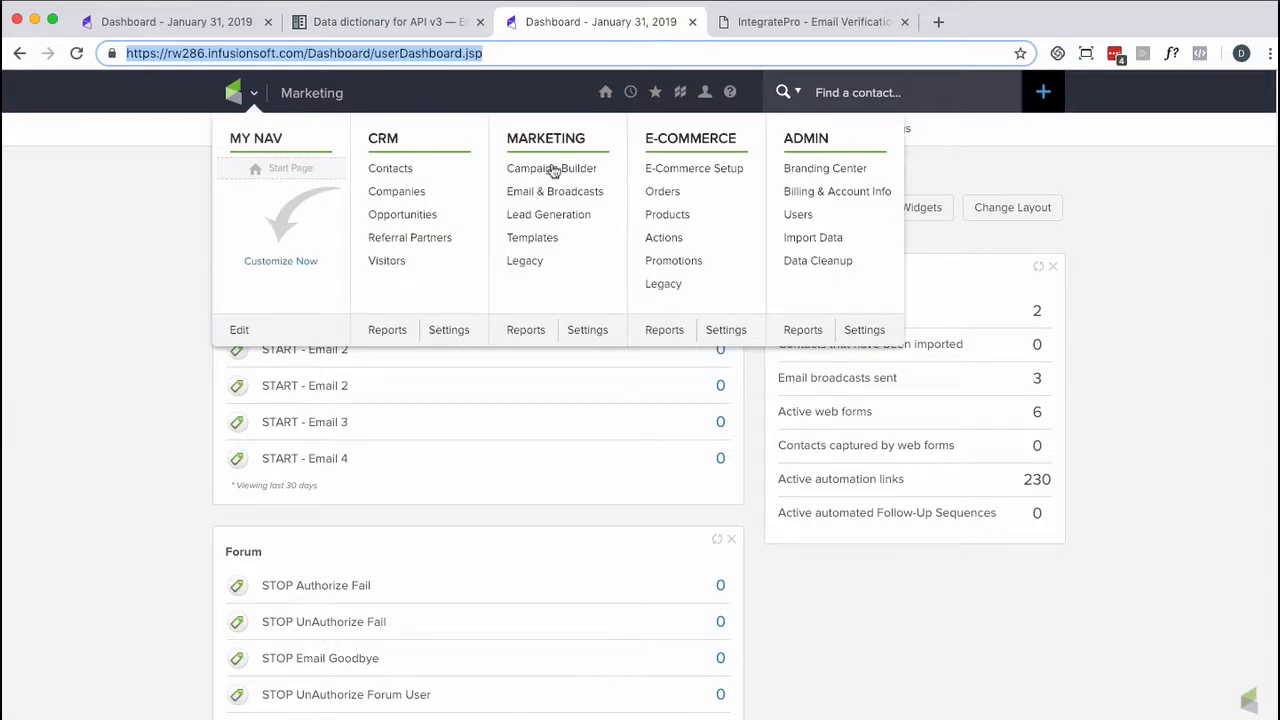
{"action": "left_click", "coordinate": [862, 330]}
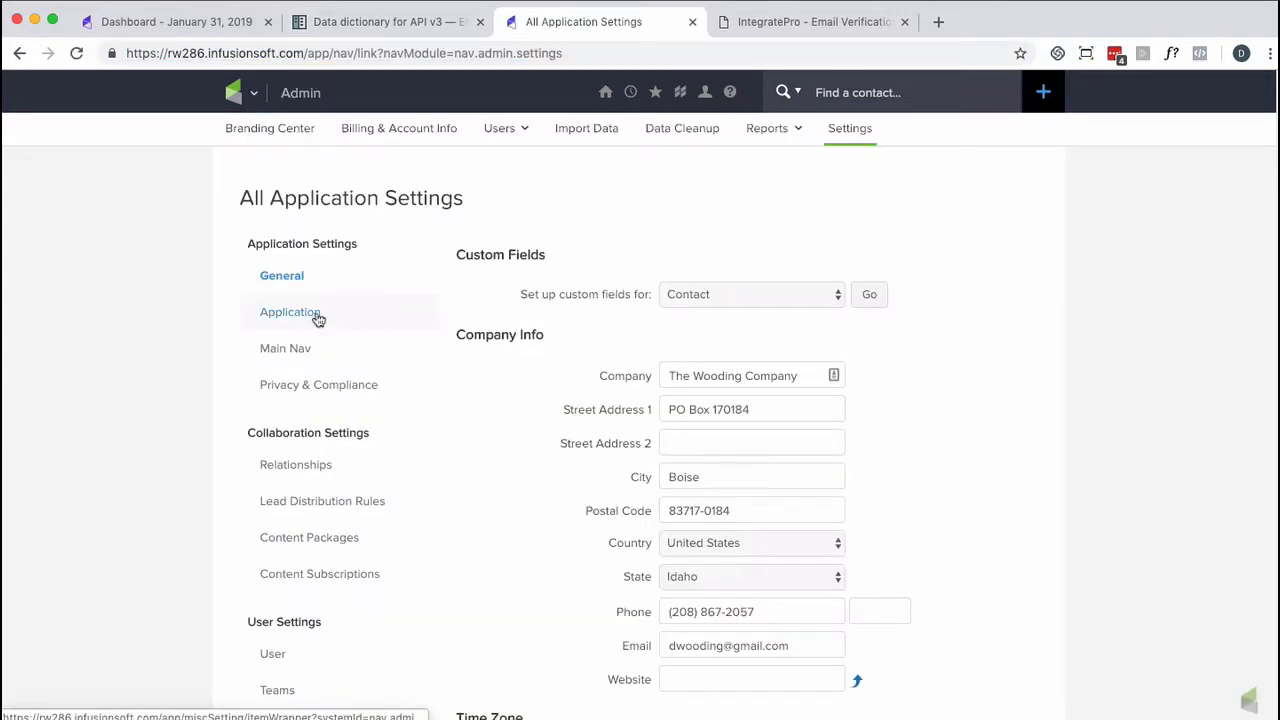
{"action": "left_click", "coordinate": [317, 317]}
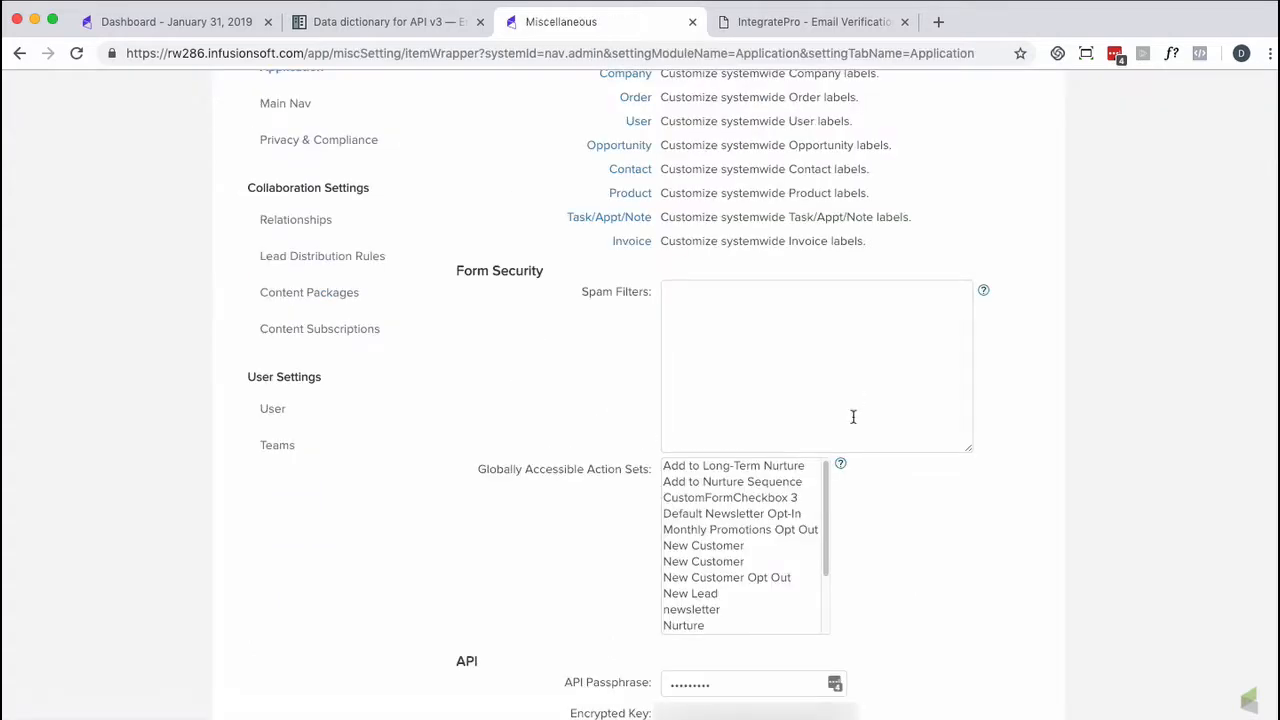
{"action": "triple_click", "coordinate": [744, 710]}
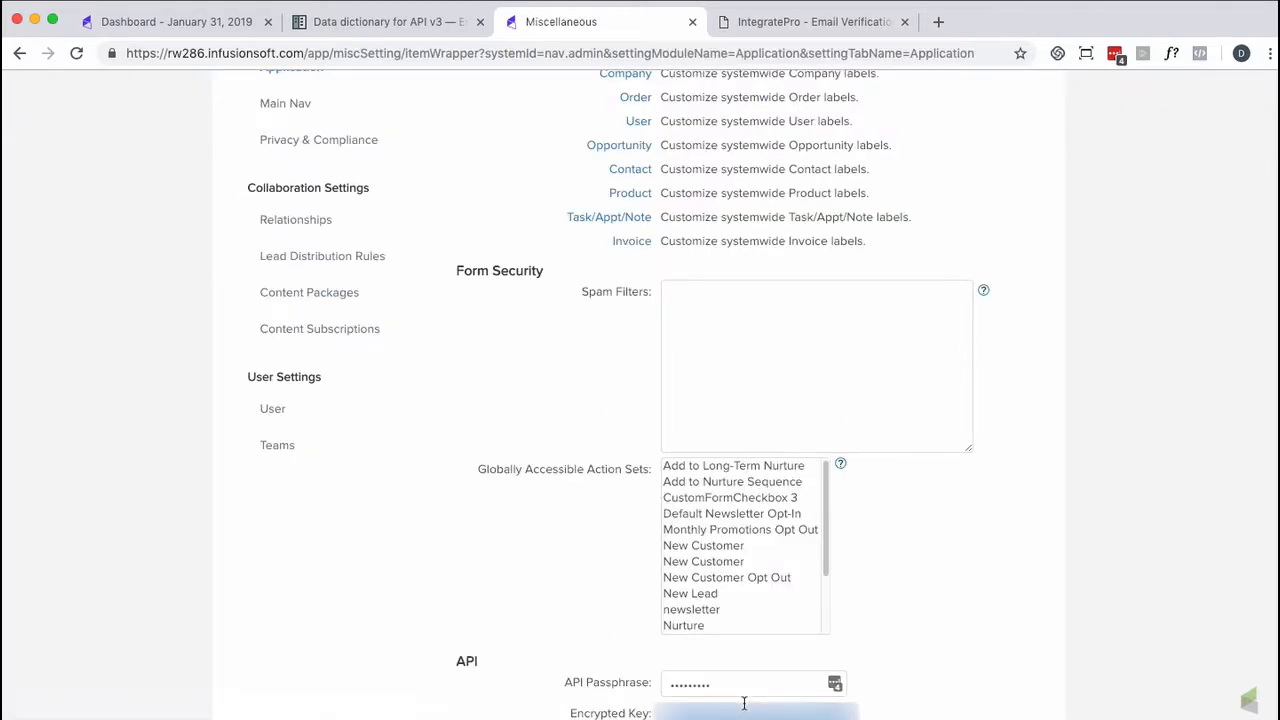
{"action": "left_click", "coordinate": [830, 37]}
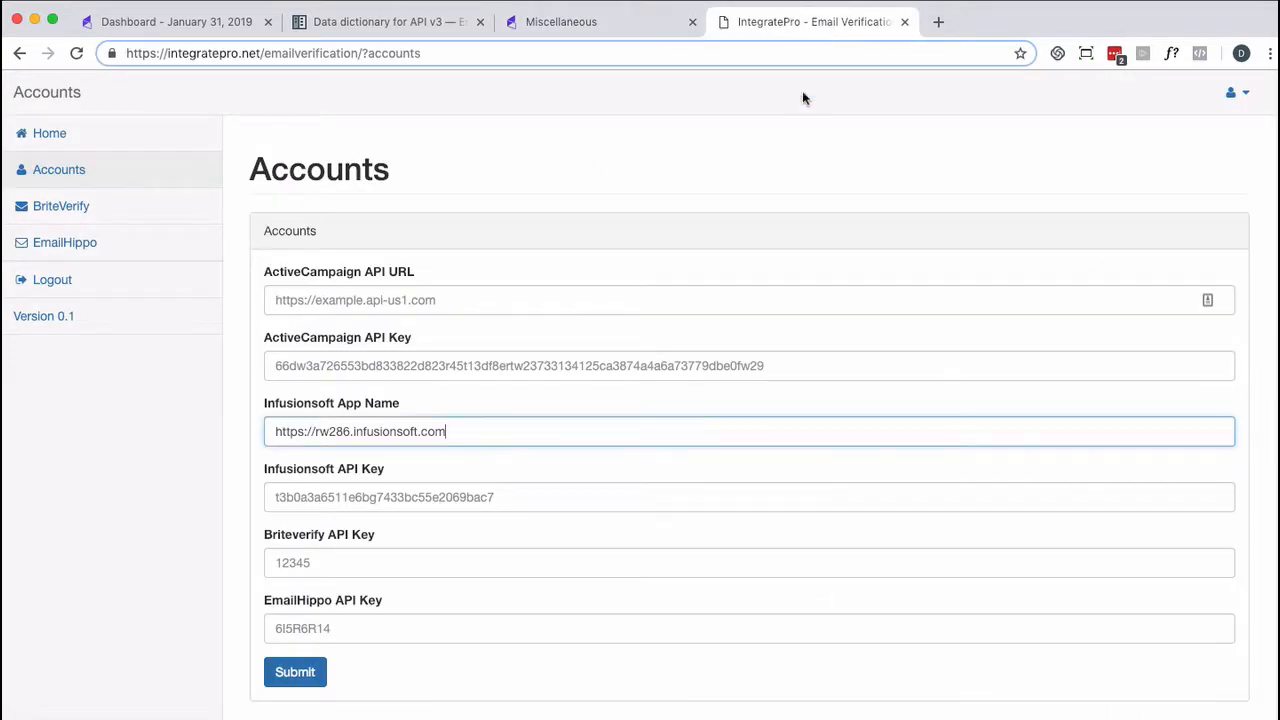
{"action": "left_click", "coordinate": [342, 497]}
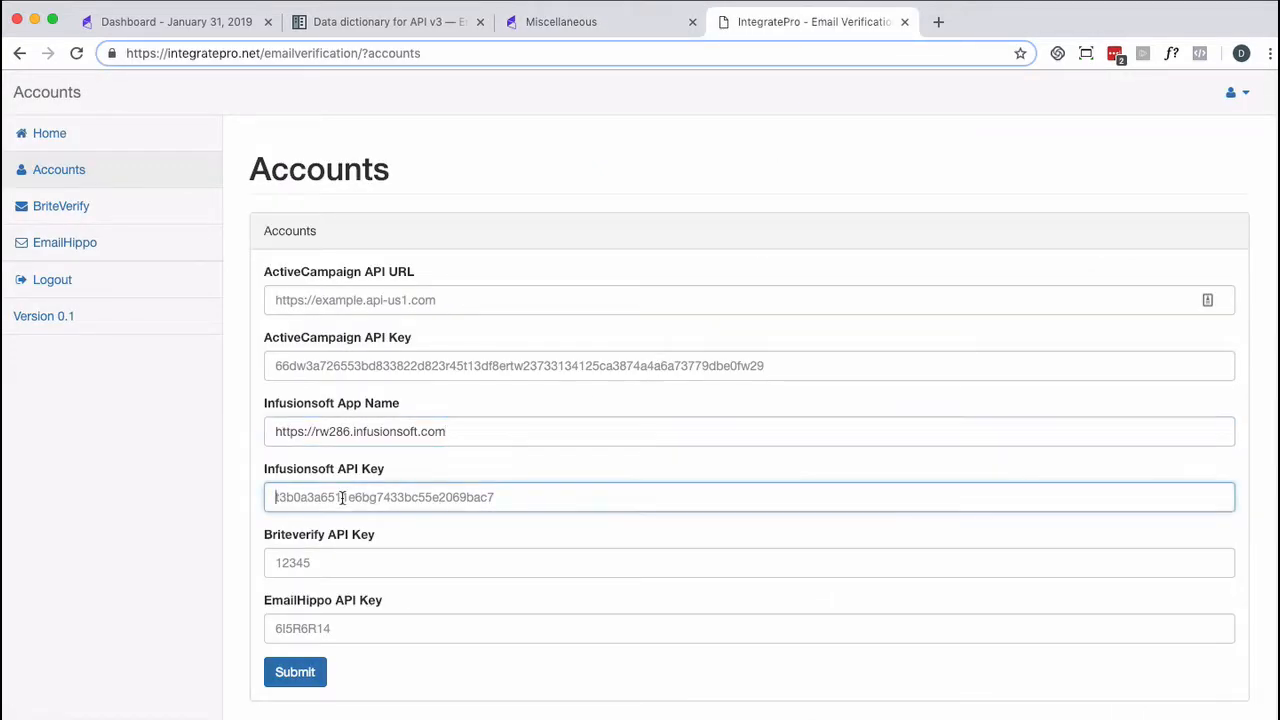
{"action": "key", "text": "super+v"}
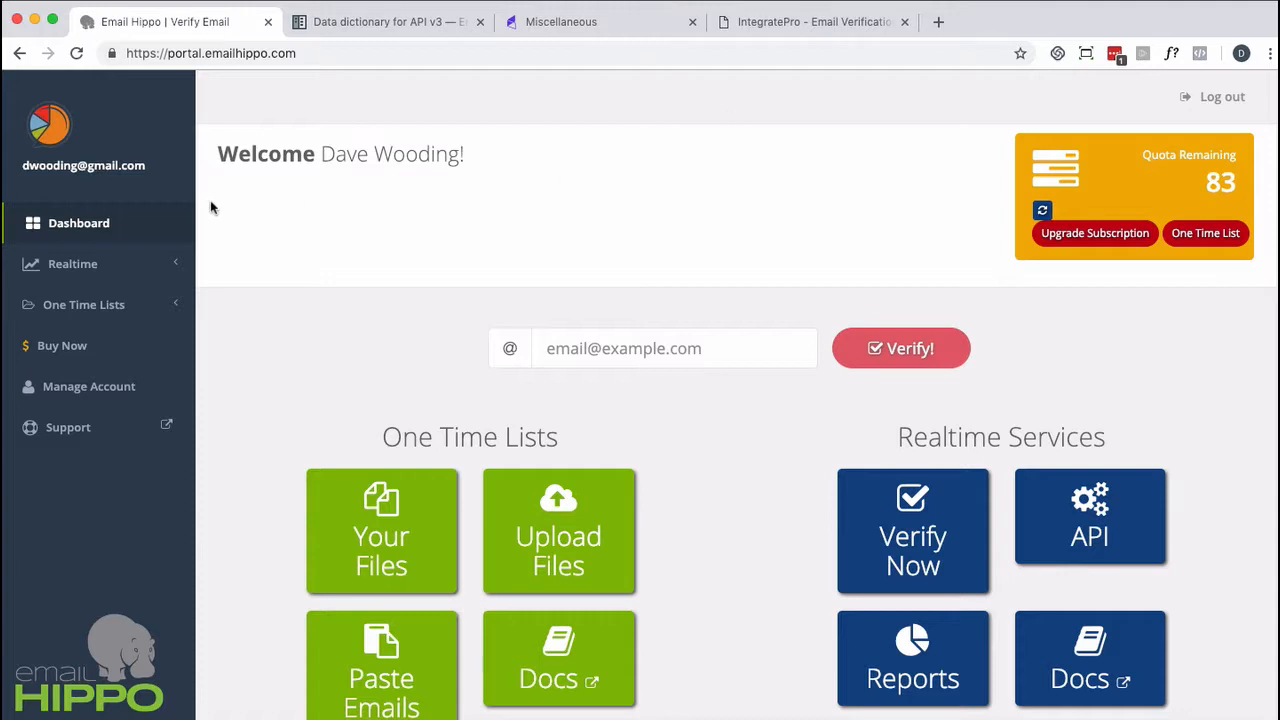
Step: Copy the API license key from Email Hippo's Realtime API page, enter it as the EmailHippo API Key in IntegratePro, and submit the accounts form
{"action": "left_click", "coordinate": [85, 278]}
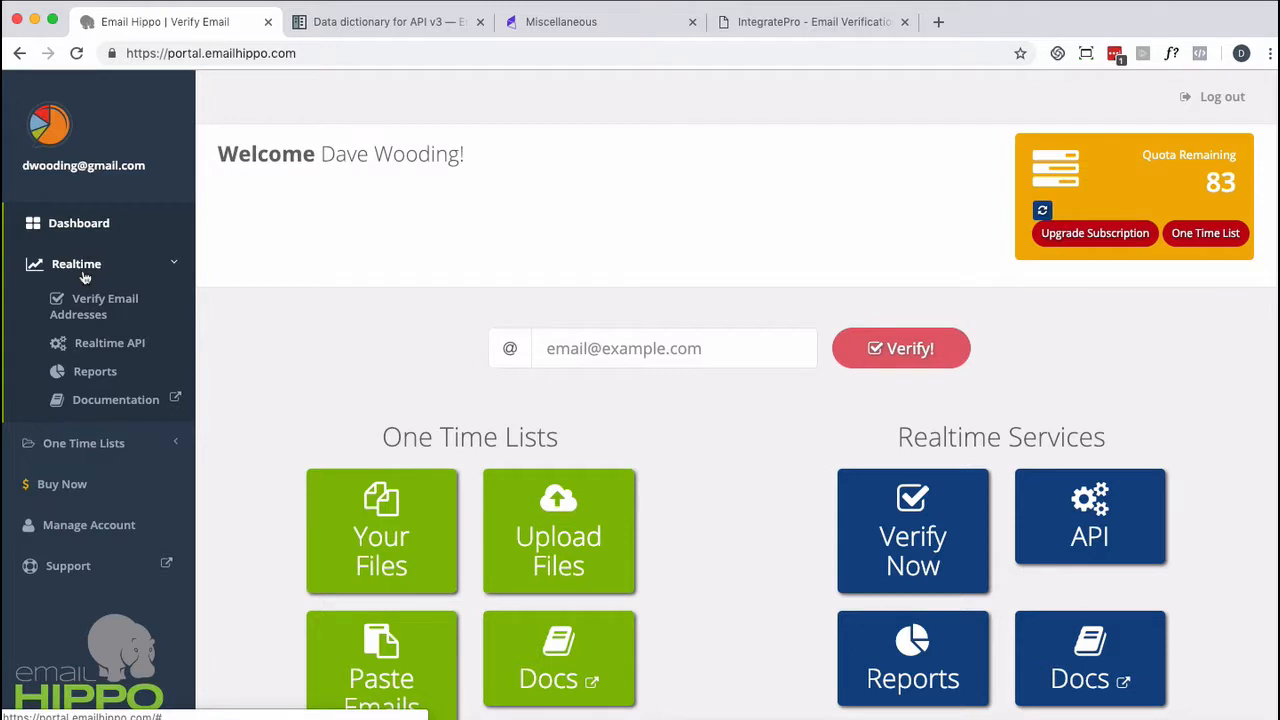
{"action": "left_click", "coordinate": [100, 350]}
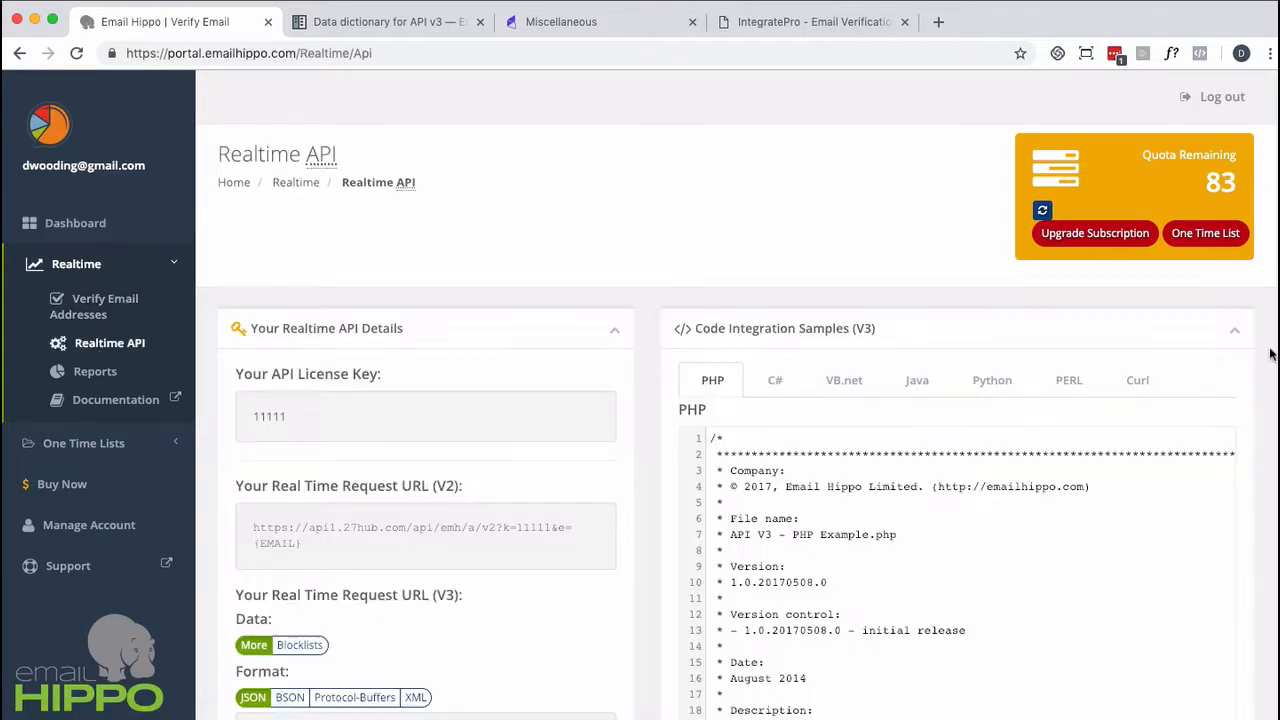
{"action": "double_click", "coordinate": [279, 428]}
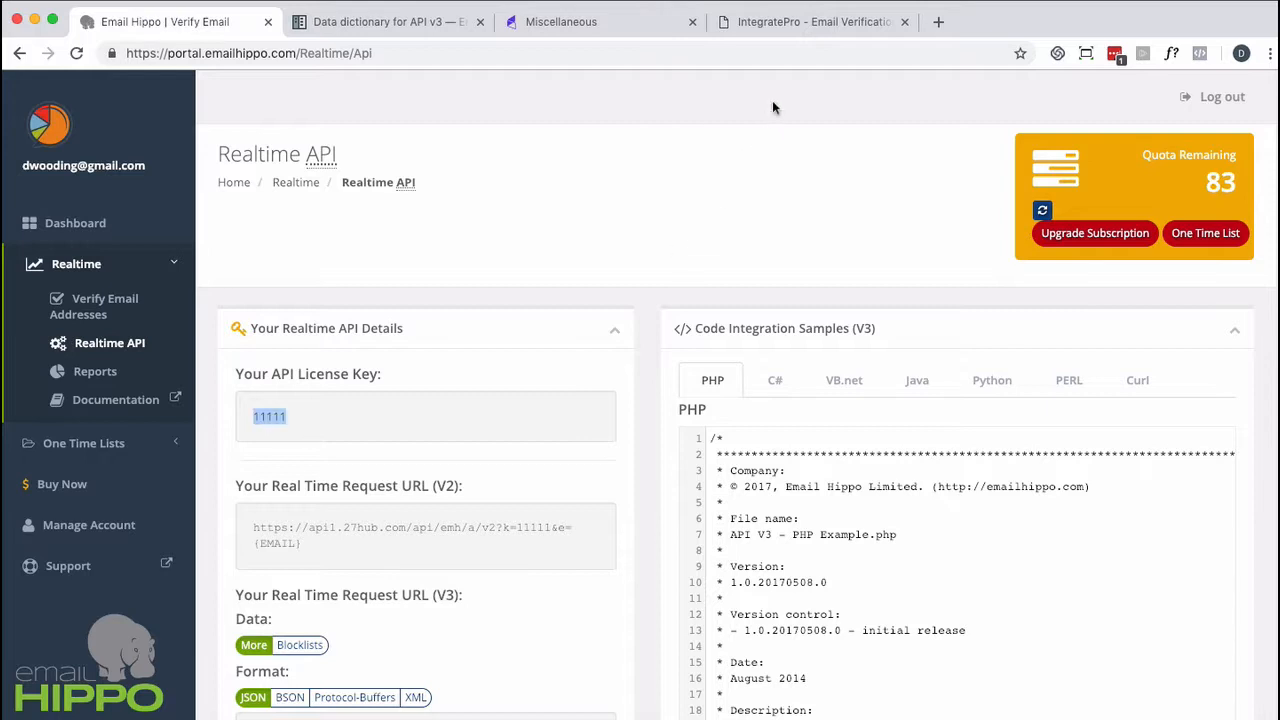
{"action": "left_click", "coordinate": [799, 21]}
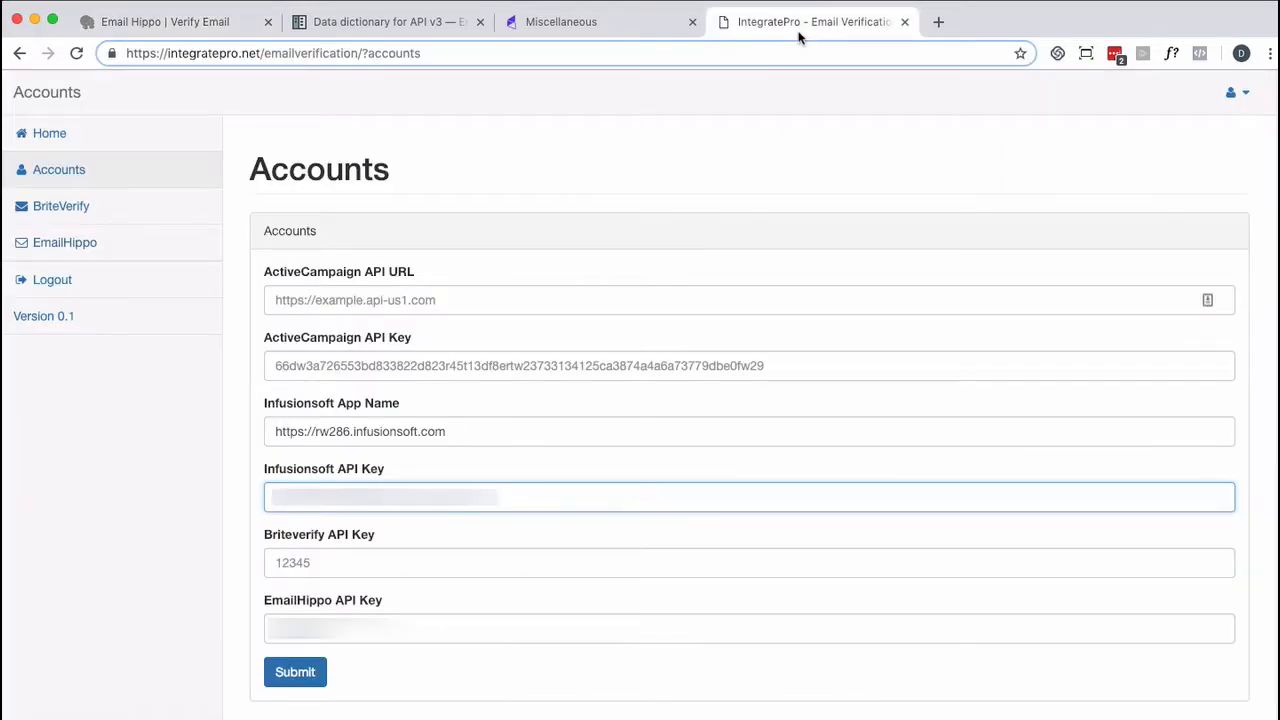
{"action": "left_click", "coordinate": [300, 625]}
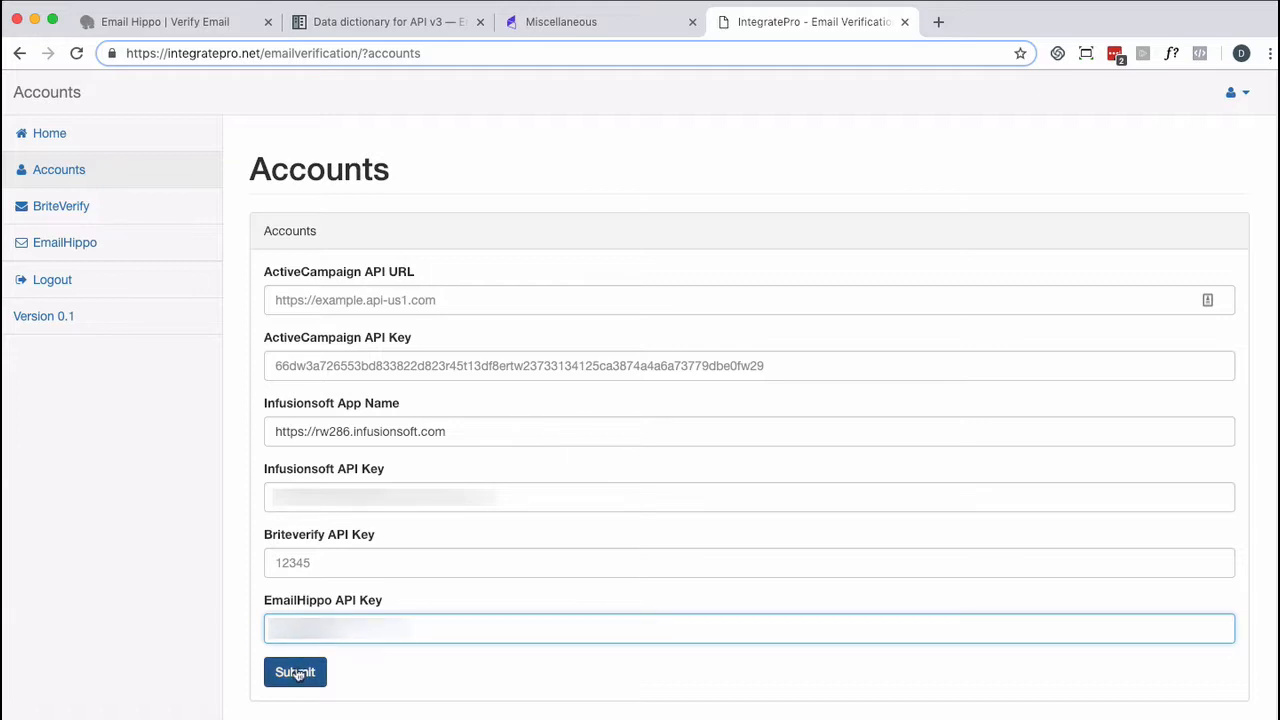
{"action": "left_click", "coordinate": [296, 673]}
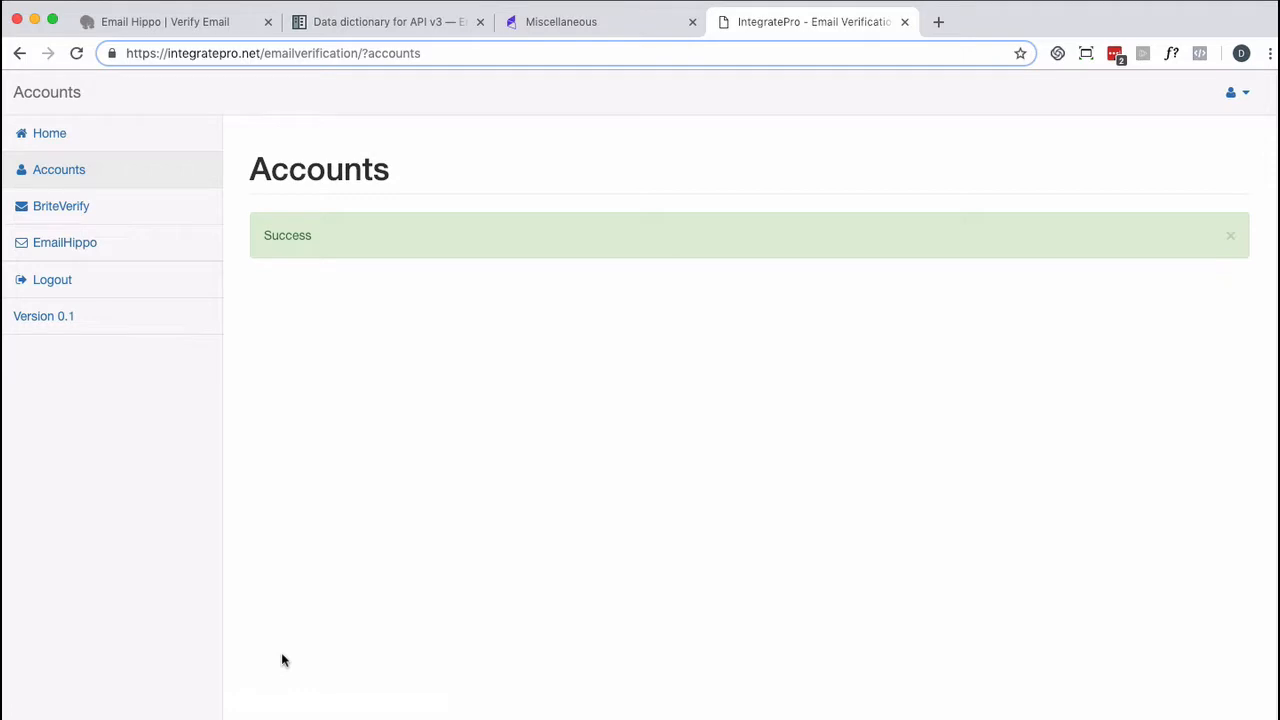
Step: Open IntegratePro's EmailHippo page and examine the Infusionsoft webhook and the tag fields for each verification result, from None to IsSpamTrap
{"action": "left_click", "coordinate": [66, 244]}
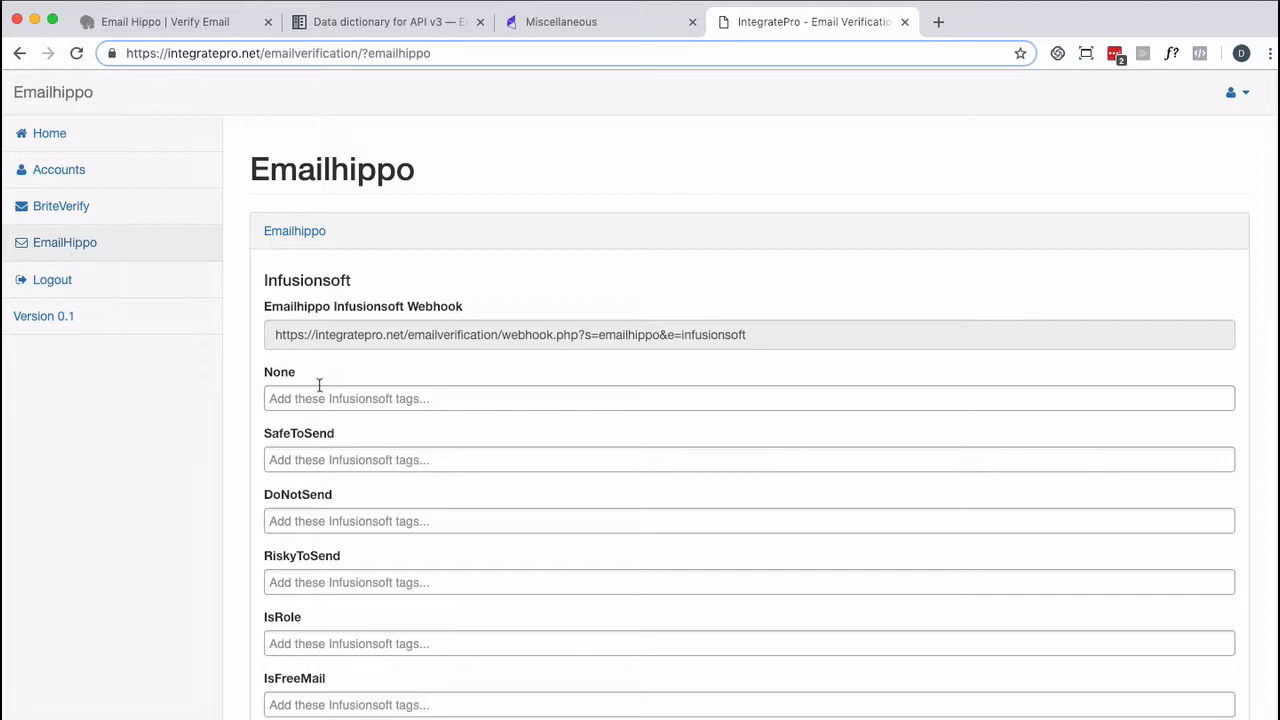
{"action": "scroll", "coordinate": [273, 431], "scroll_direction": "down", "scroll_amount": 2}
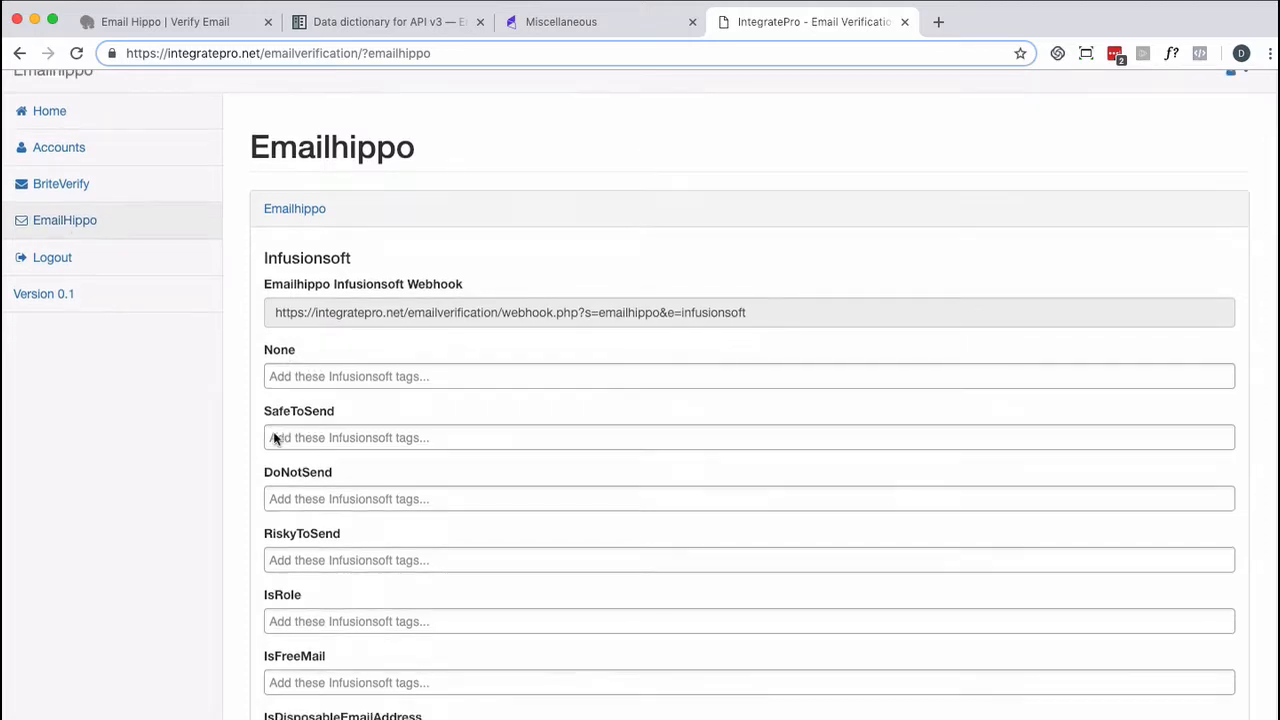
{"action": "left_click_drag", "start_coordinate": [281, 296], "coordinate": [276, 293]}
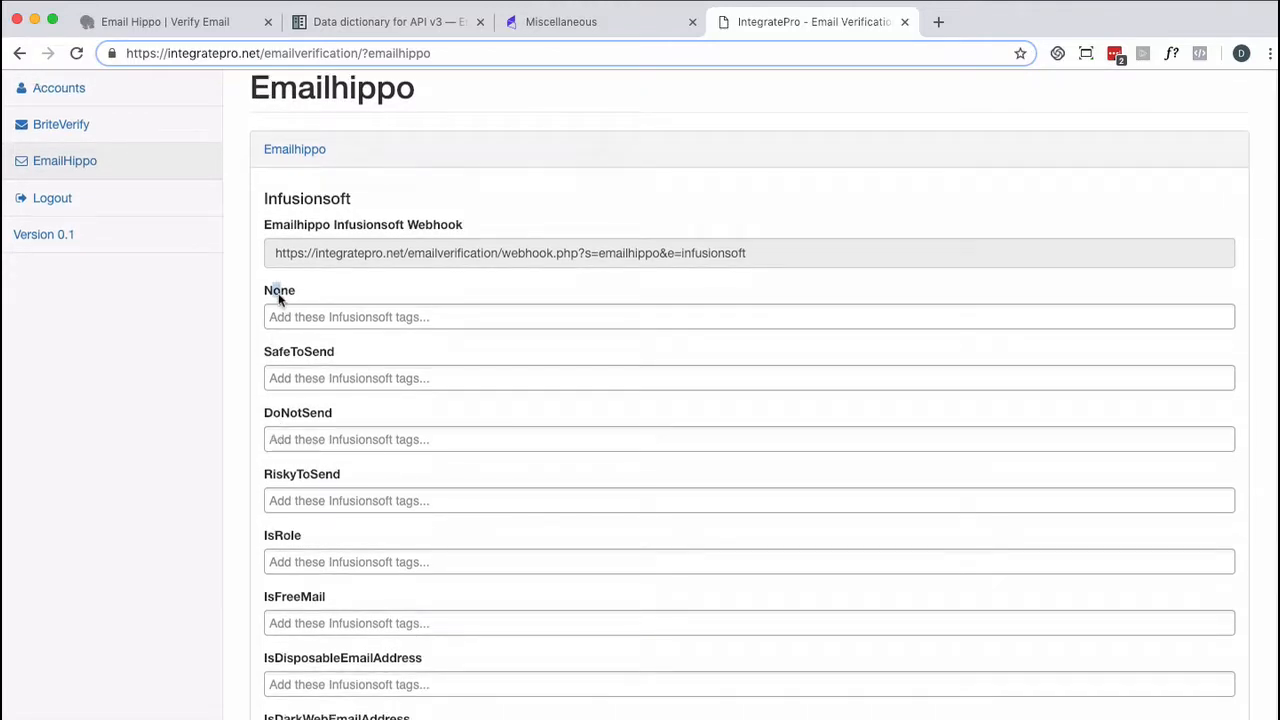
{"action": "triple_click", "coordinate": [281, 354]}
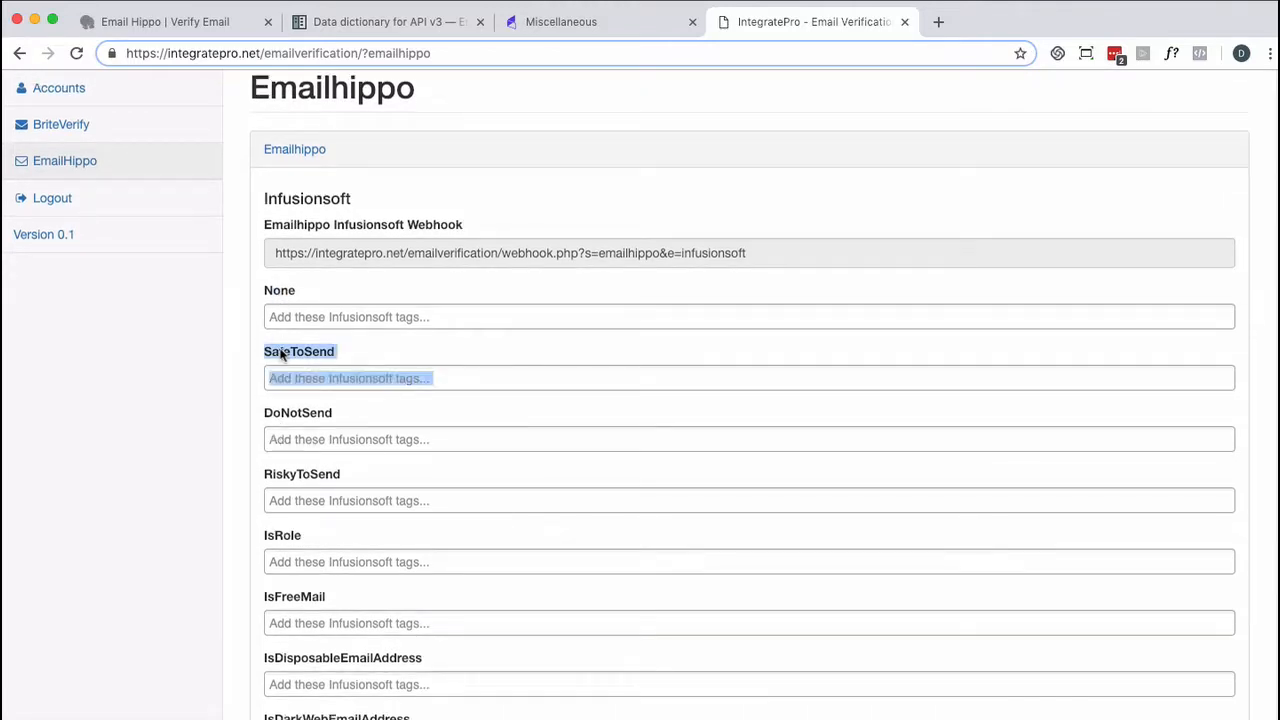
{"action": "double_click", "coordinate": [280, 416]}
{"action": "double_click", "coordinate": [282, 476]}
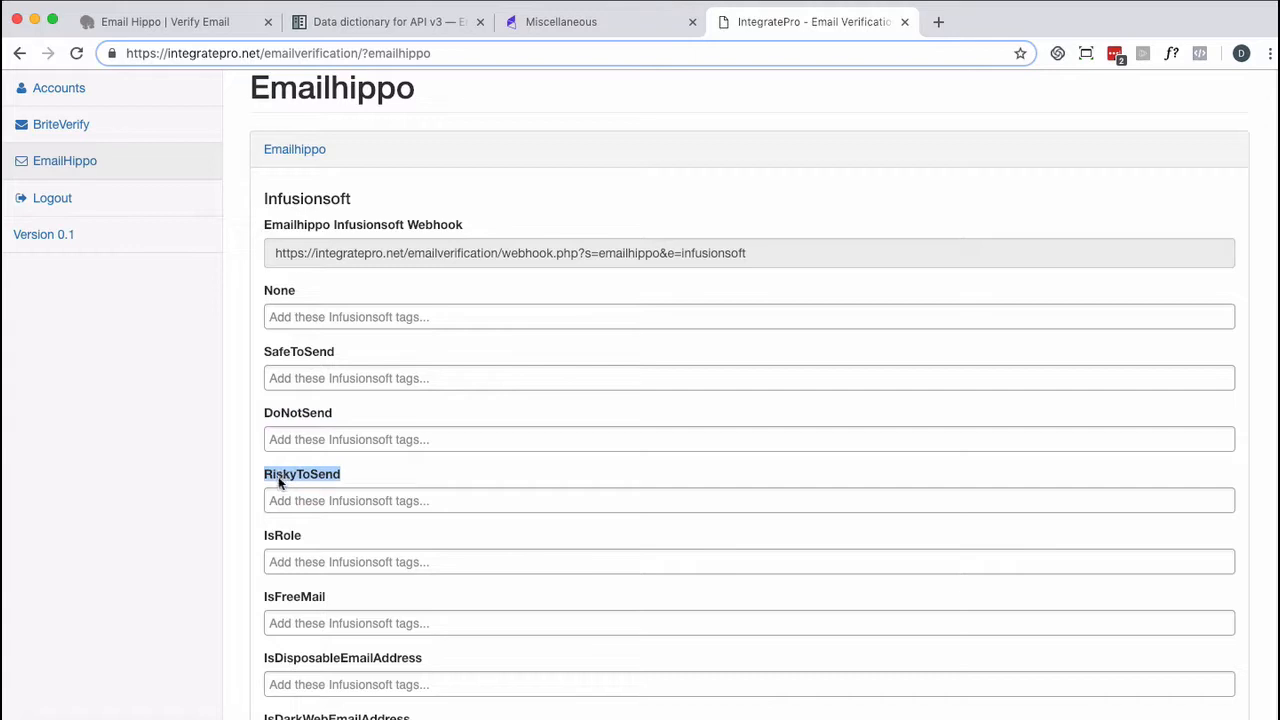
{"action": "scroll", "coordinate": [496, 475], "scroll_direction": "down", "scroll_amount": 3}
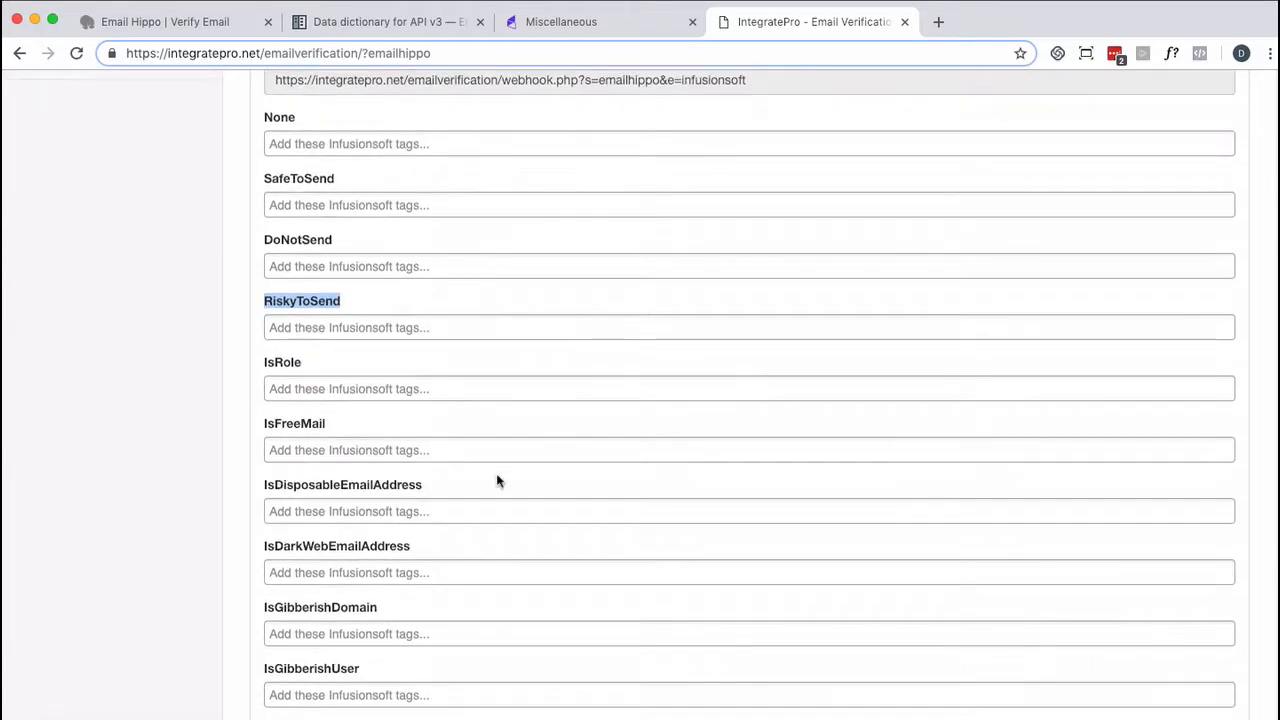
{"action": "scroll", "coordinate": [497, 477], "scroll_direction": "down", "scroll_amount": 1}
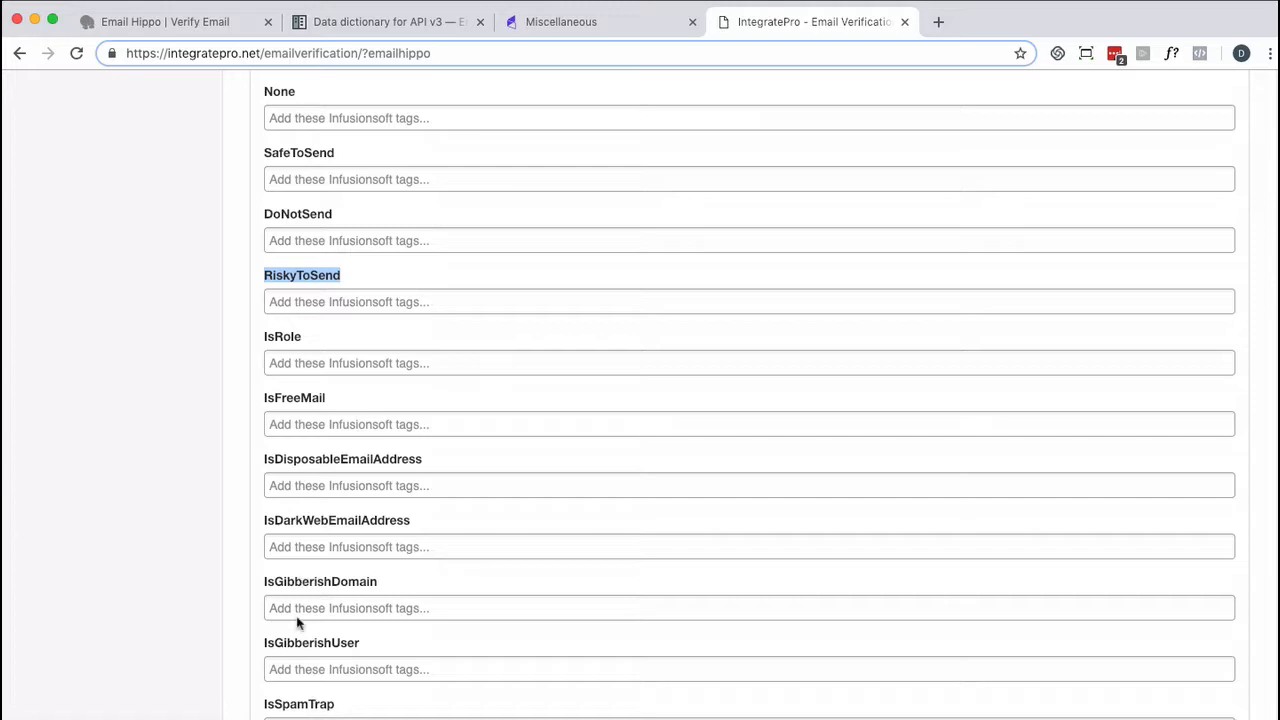
{"action": "scroll", "coordinate": [300, 642], "scroll_direction": "down", "scroll_amount": 2}
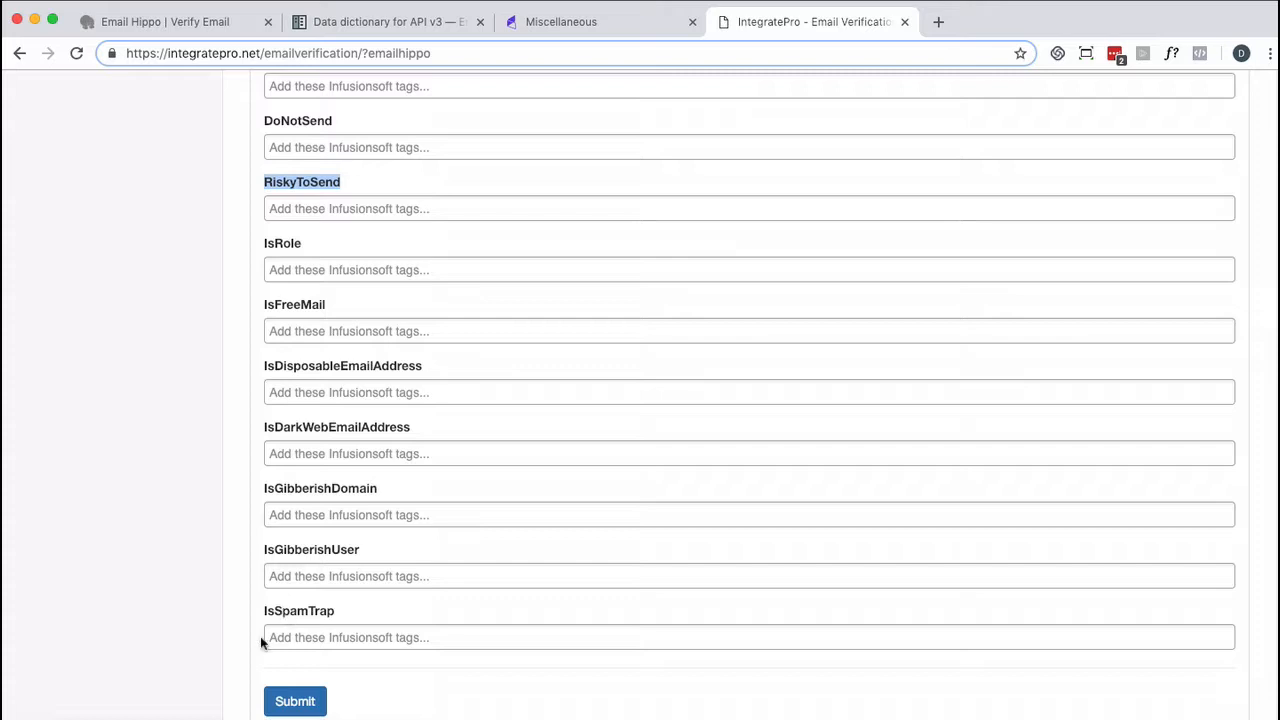
Step: Open the tag list in Infusionsoft's CRM settings and examine the EmailHippo tags created for each verification result
{"action": "left_click", "coordinate": [577, 32]}
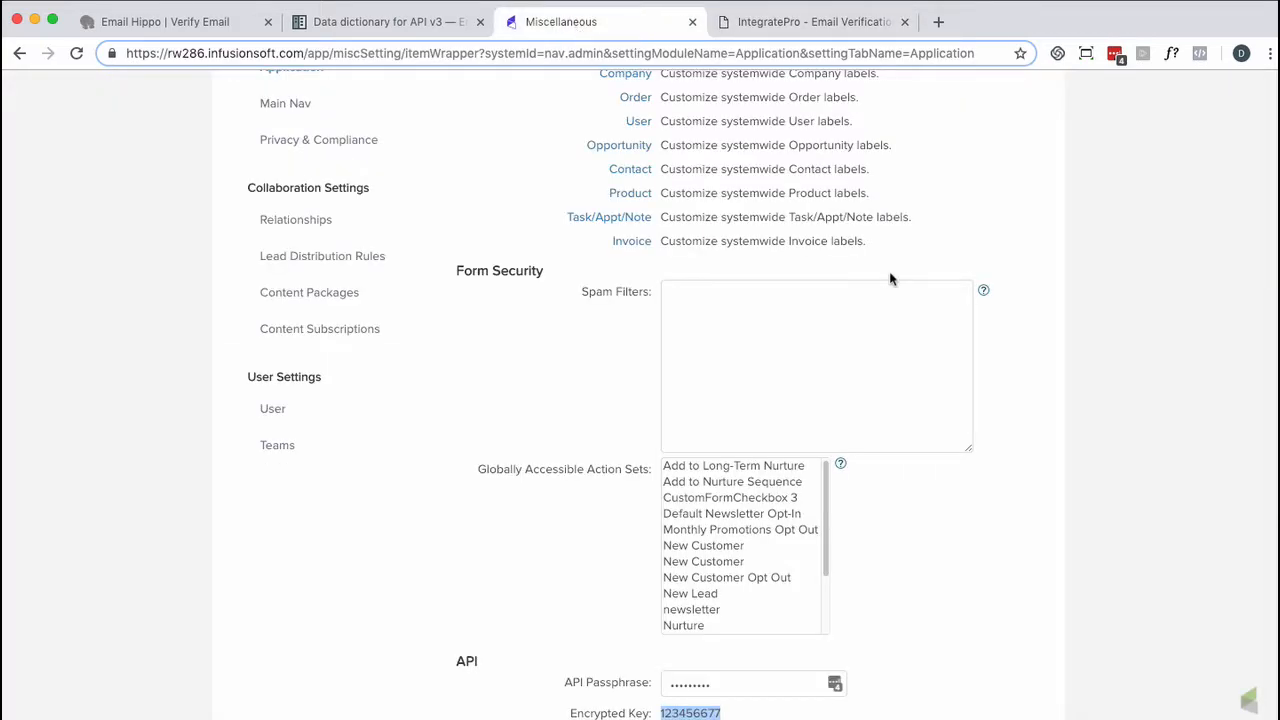
{"action": "scroll", "coordinate": [889, 272], "scroll_direction": "up", "scroll_amount": 3}
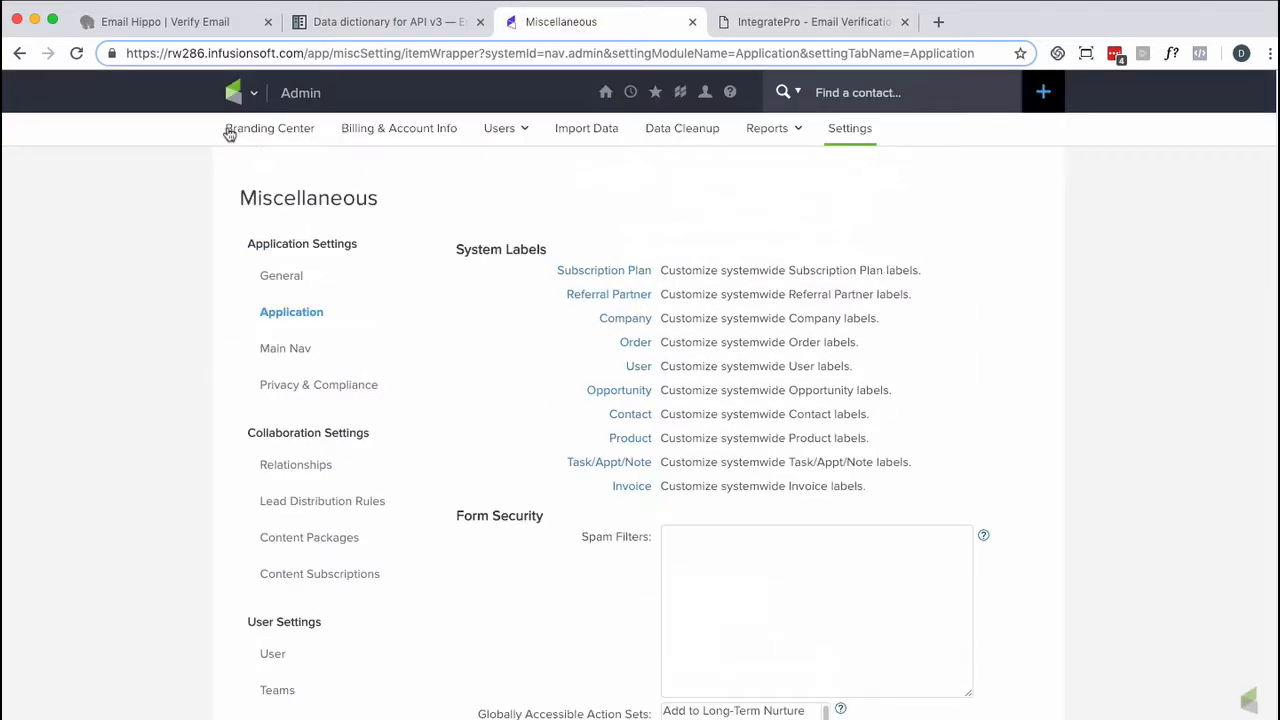
{"action": "mouse_move", "coordinate": [242, 100]}
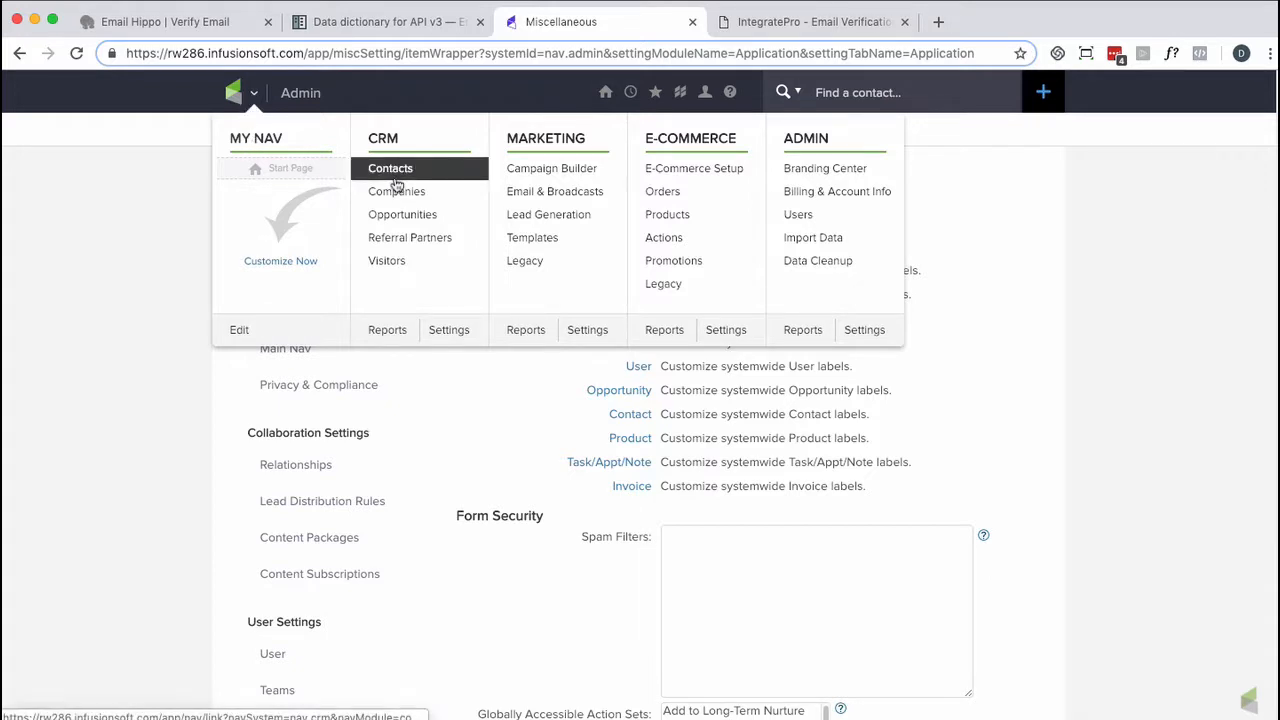
{"action": "left_click", "coordinate": [448, 331]}
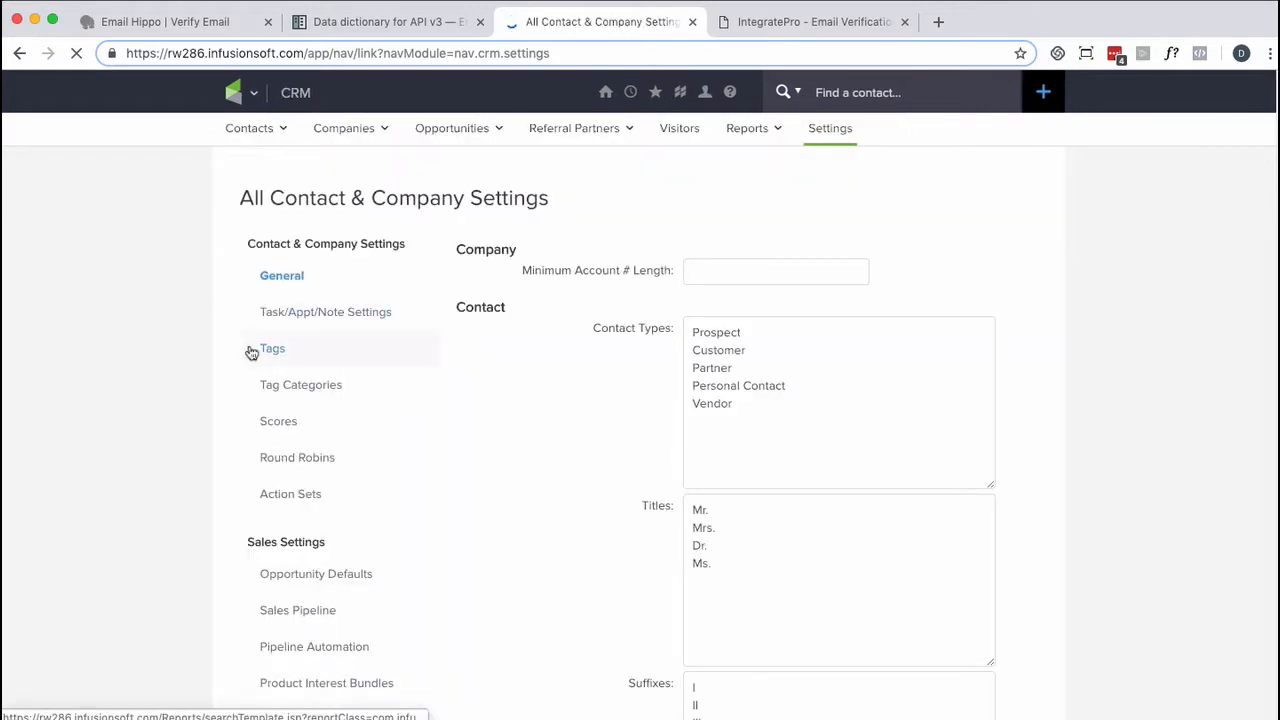
{"action": "left_click", "coordinate": [252, 352]}
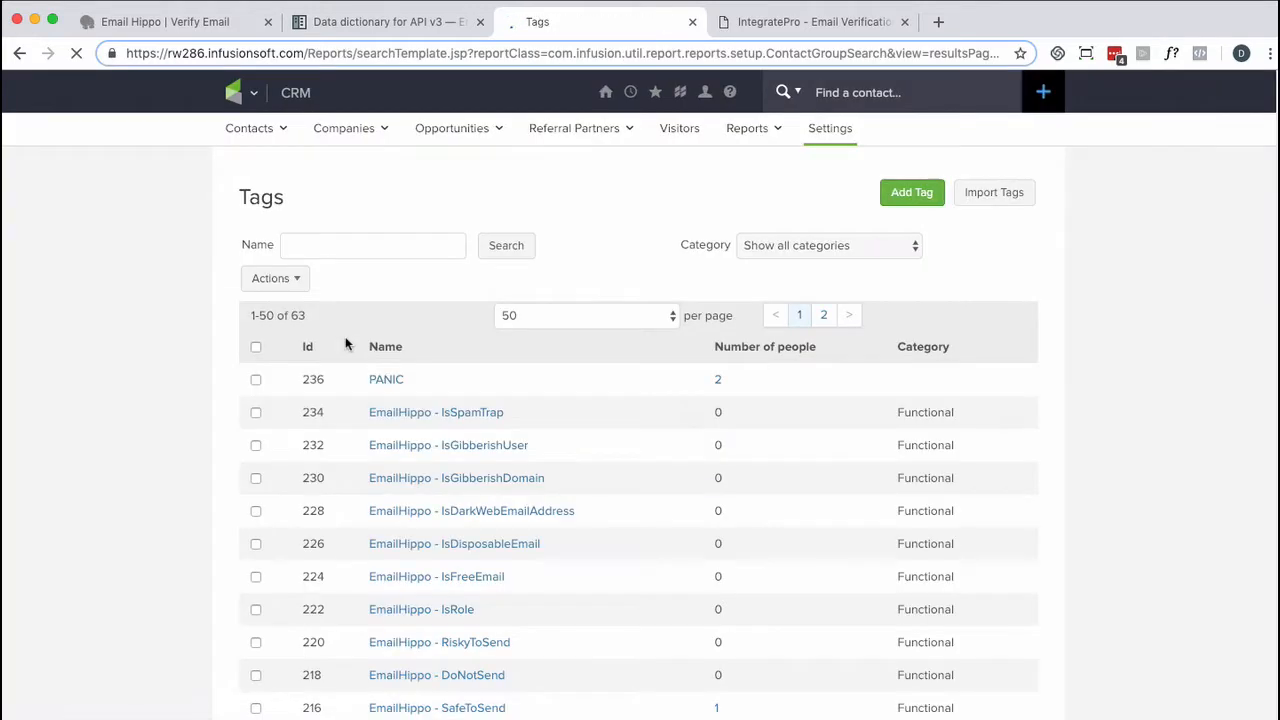
{"action": "scroll", "coordinate": [547, 549], "scroll_direction": "down", "scroll_amount": 1}
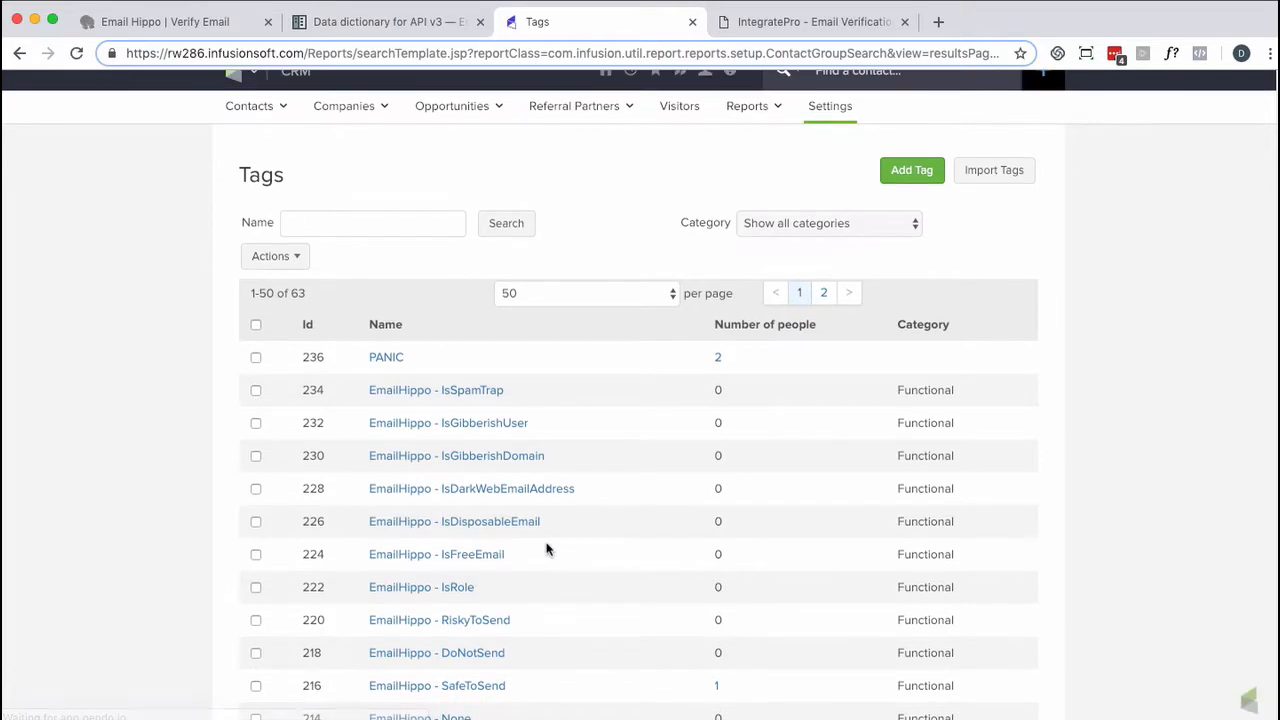
{"action": "scroll", "coordinate": [510, 595], "scroll_direction": "down", "scroll_amount": 2}
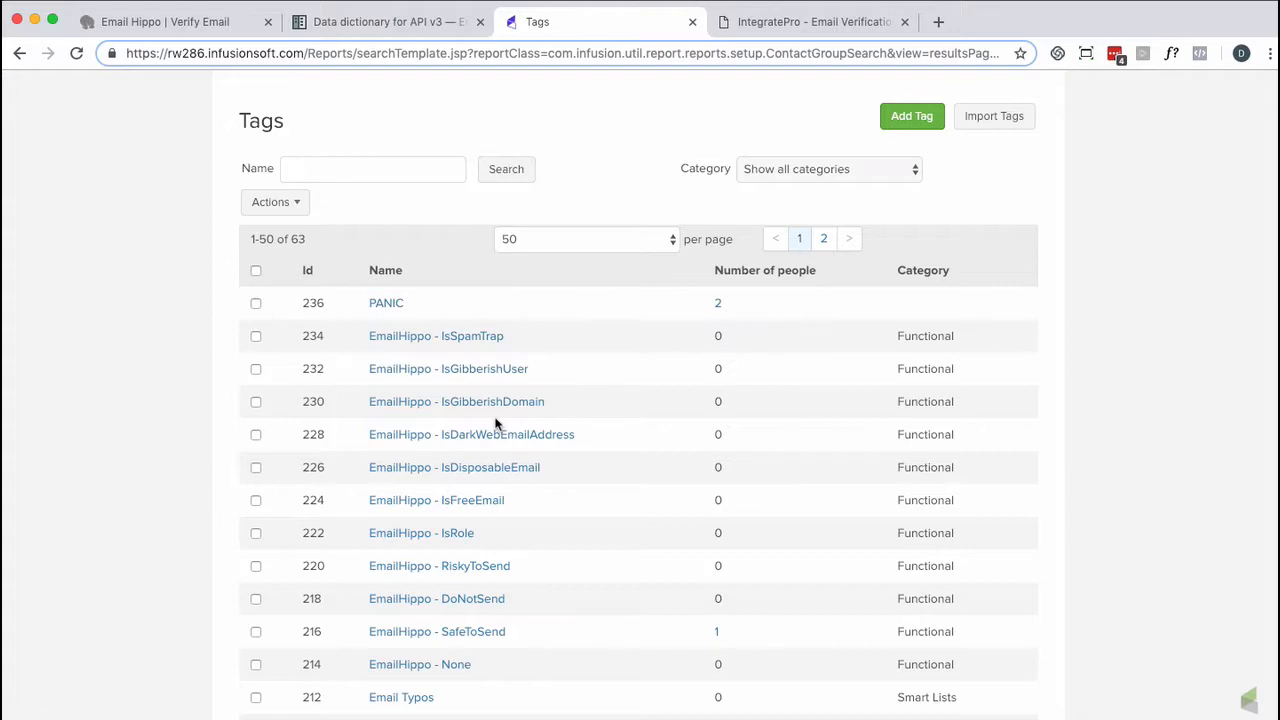
Step: In IntegratePro, assign the tags EmailHippo - None, EmailHippo - SafeToSend and EmailHippo - DoNotSend to their matching verification results
{"action": "left_click", "coordinate": [755, 28]}
{"action": "scroll", "coordinate": [250, 360], "scroll_direction": "up", "scroll_amount": 4}
{"action": "left_click", "coordinate": [155, 377]}
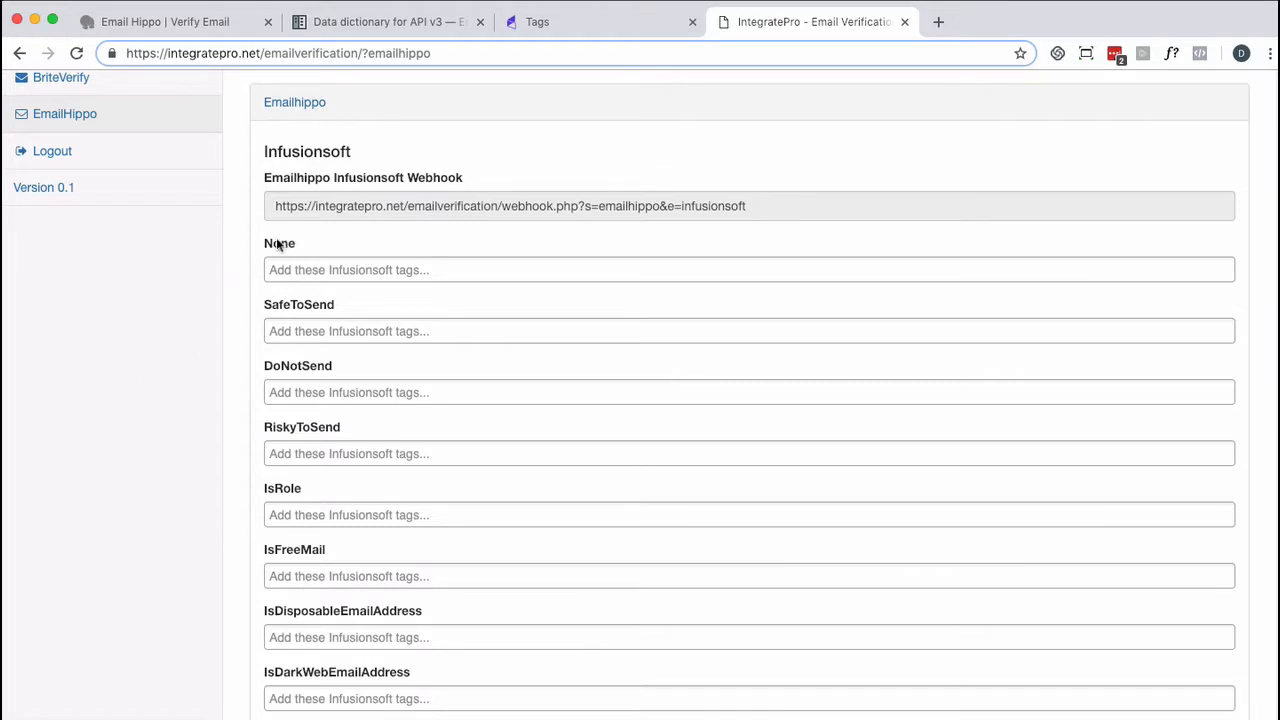
{"action": "left_click", "coordinate": [275, 270]}
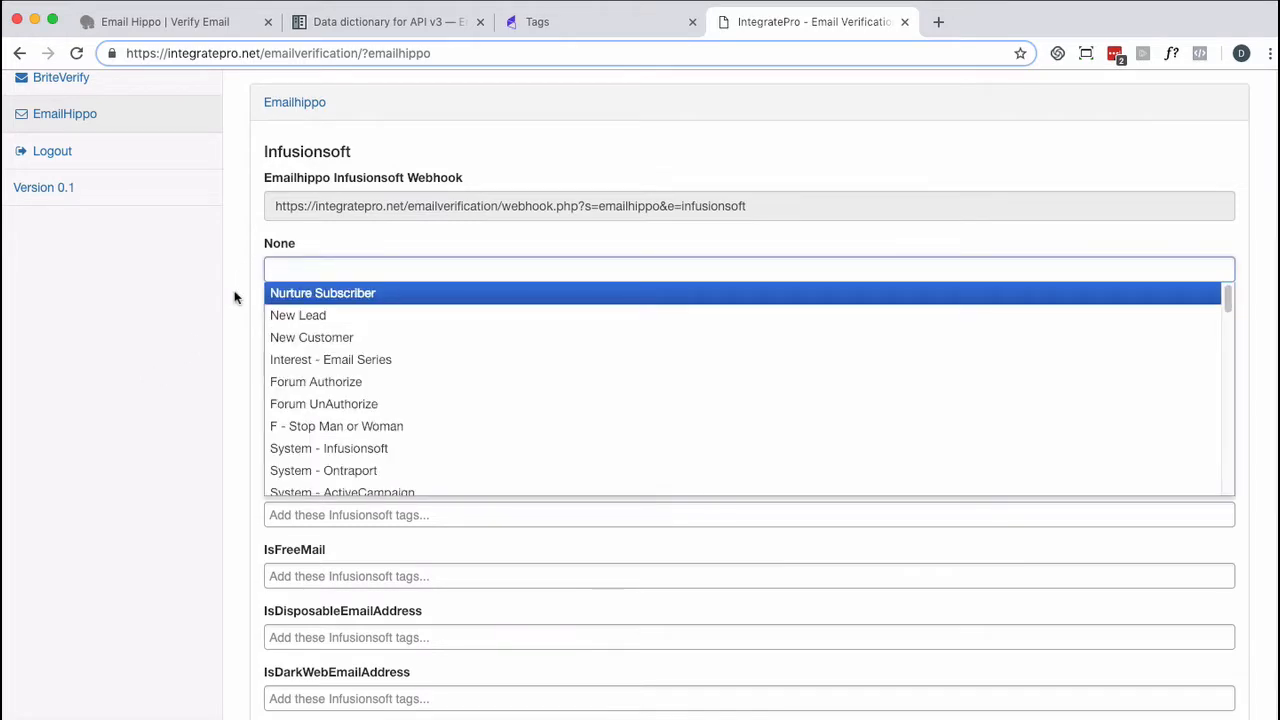
{"action": "key", "text": "Tab"}
{"action": "type", "text": "s"}
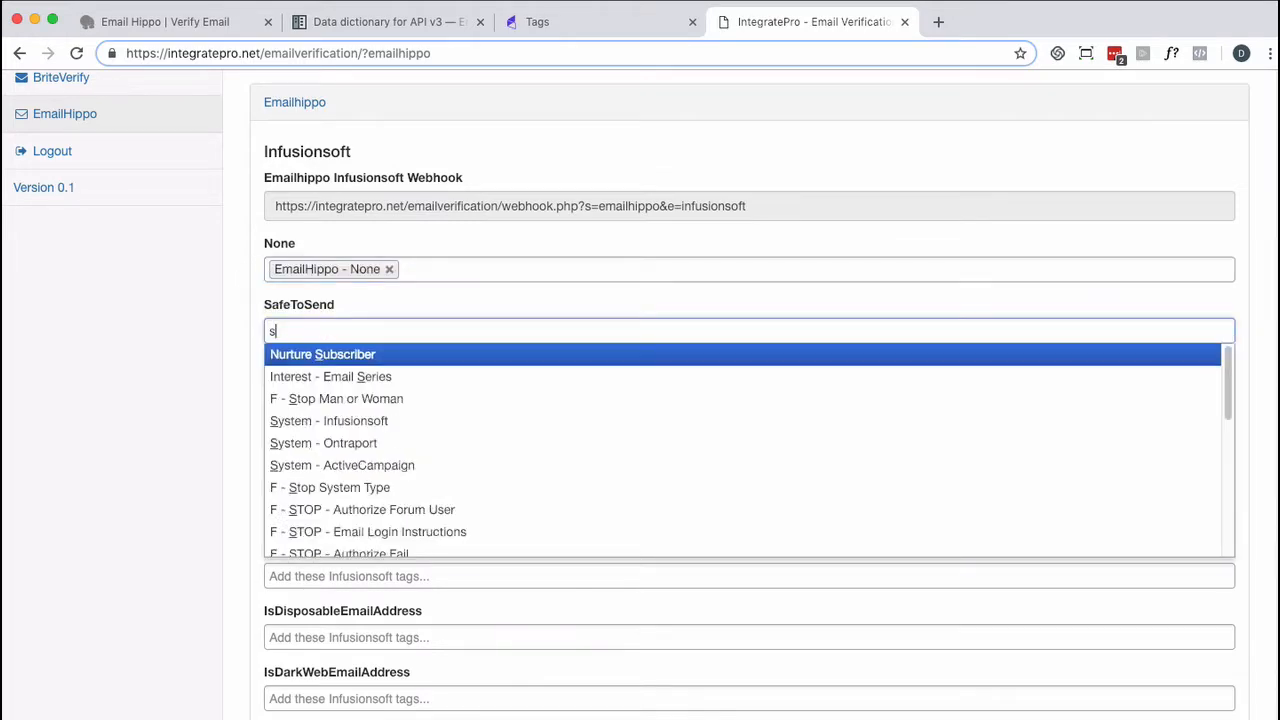
{"action": "type", "text": "af"}
{"action": "key", "text": "Return"}
{"action": "left_click", "coordinate": [334, 390]}
{"action": "type", "text": "do"}
{"action": "key", "text": "Return"}
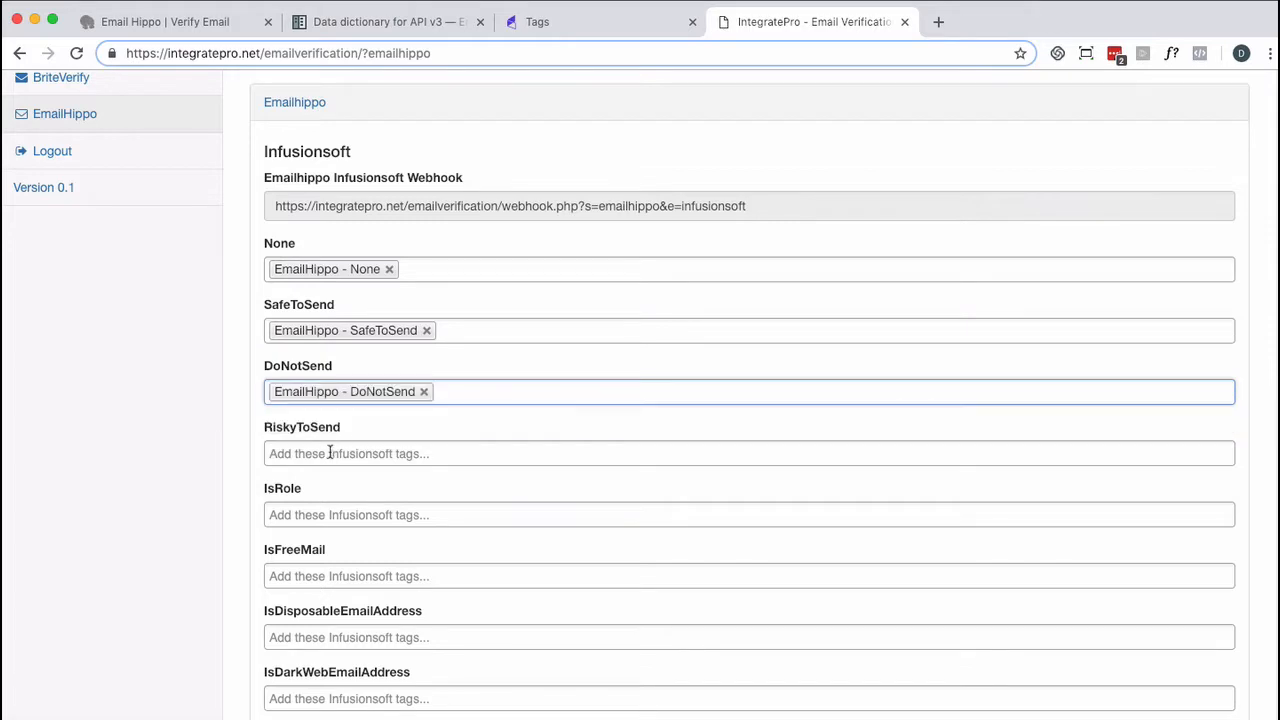
Step: Assign the EmailHippo - RiskyToSend tag to the RiskyToSend result and EmailHippo - IsRole to IsRole
{"action": "left_click", "coordinate": [329, 453]}
{"action": "type", "text": "ris"}
{"action": "key", "text": "Return"}
{"action": "key", "text": "Tab"}
{"action": "type", "text": "isr"}
{"action": "key", "text": "Return"}
{"action": "key", "text": "Tab"}
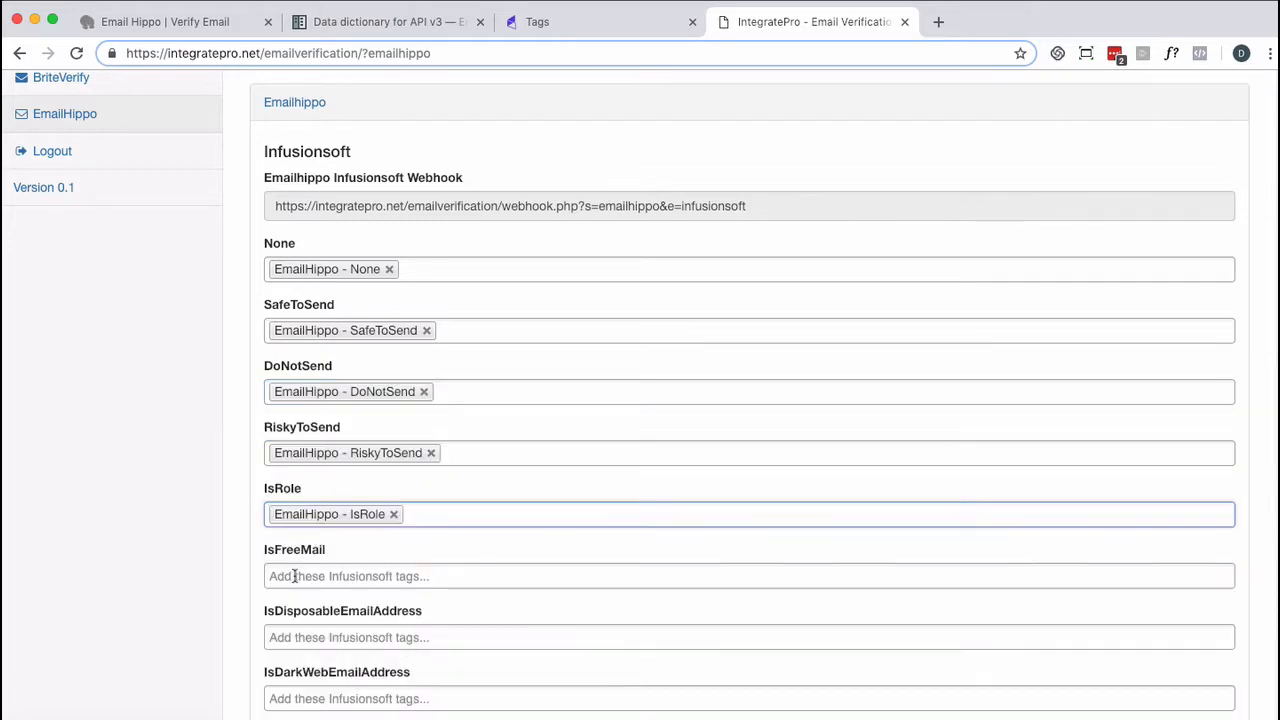
Step: Assign EmailHippo - IsFreeEmail to the IsFreeMail result and EmailHippo - IsDisposableEmail to IsDisposableEmailAddress
{"action": "type", "text": "isf"}
{"action": "key", "text": "Return"}
{"action": "key", "text": "Tab"}
{"action": "type", "text": "isd"}
{"action": "key", "text": "Return"}
Step: Assign EmailHippo - IsDarkWebEmailAddress to the IsDarkWebEmailAddress result and EmailHippo - IsGibberishDomain to IsGibberishDomain
{"action": "scroll", "coordinate": [296, 628], "scroll_direction": "down", "scroll_amount": 3}
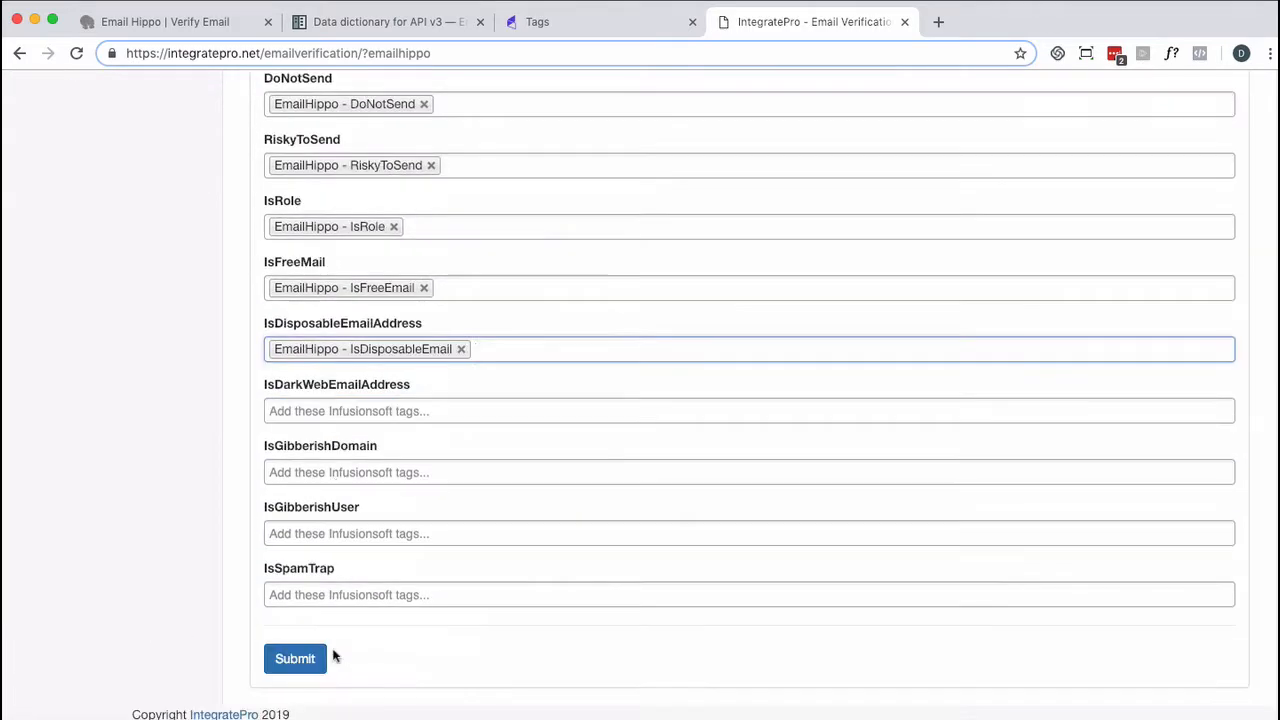
{"action": "left_click", "coordinate": [314, 414]}
{"action": "type", "text": "isd"}
{"action": "key", "text": "Down"}
{"action": "key", "text": "Return"}
{"action": "key", "text": "Tab"}
{"action": "type", "text": "isg"}
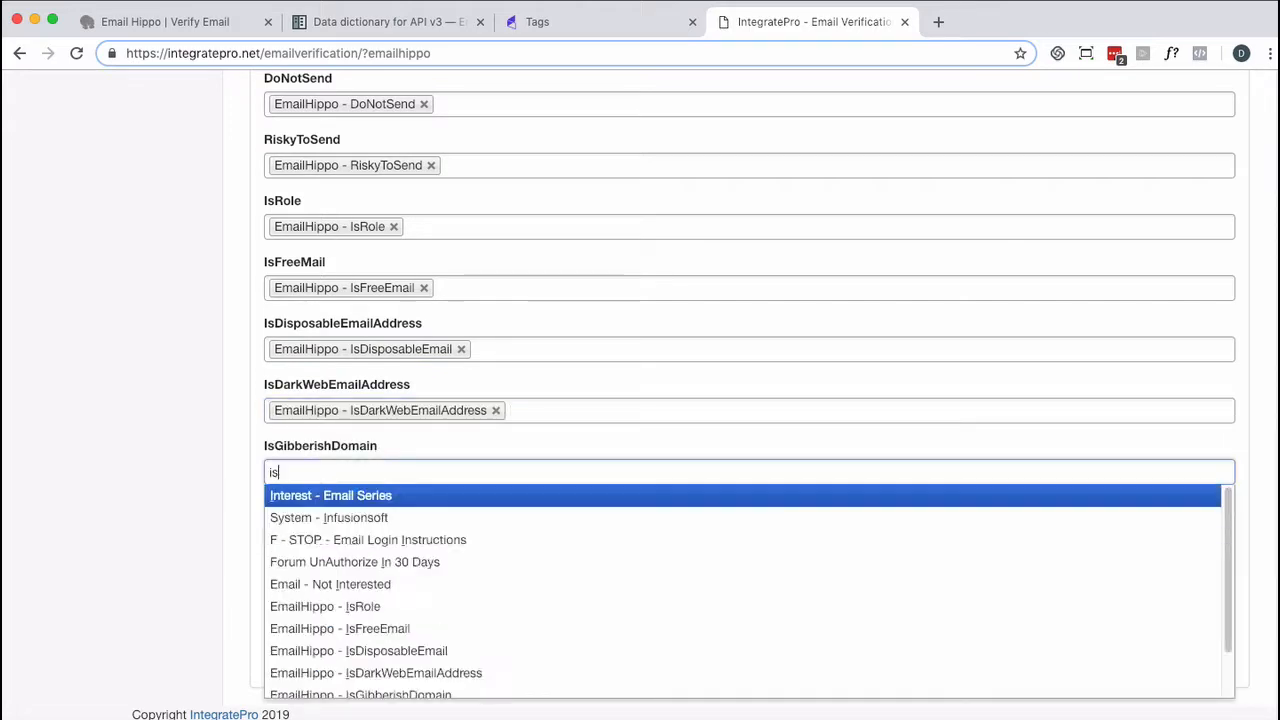
{"action": "key", "text": "Return"}
Step: Assign EmailHippo - IsGibberishUser to IsGibberishUser and EmailHippo - IsSpamTrap to IsSpamTrap, and submit the tag rules
{"action": "left_click", "coordinate": [298, 526]}
{"action": "type", "text": "isdg"}
{"action": "key", "text": "BackSpace"}
{"action": "key", "text": "BackSpace"}
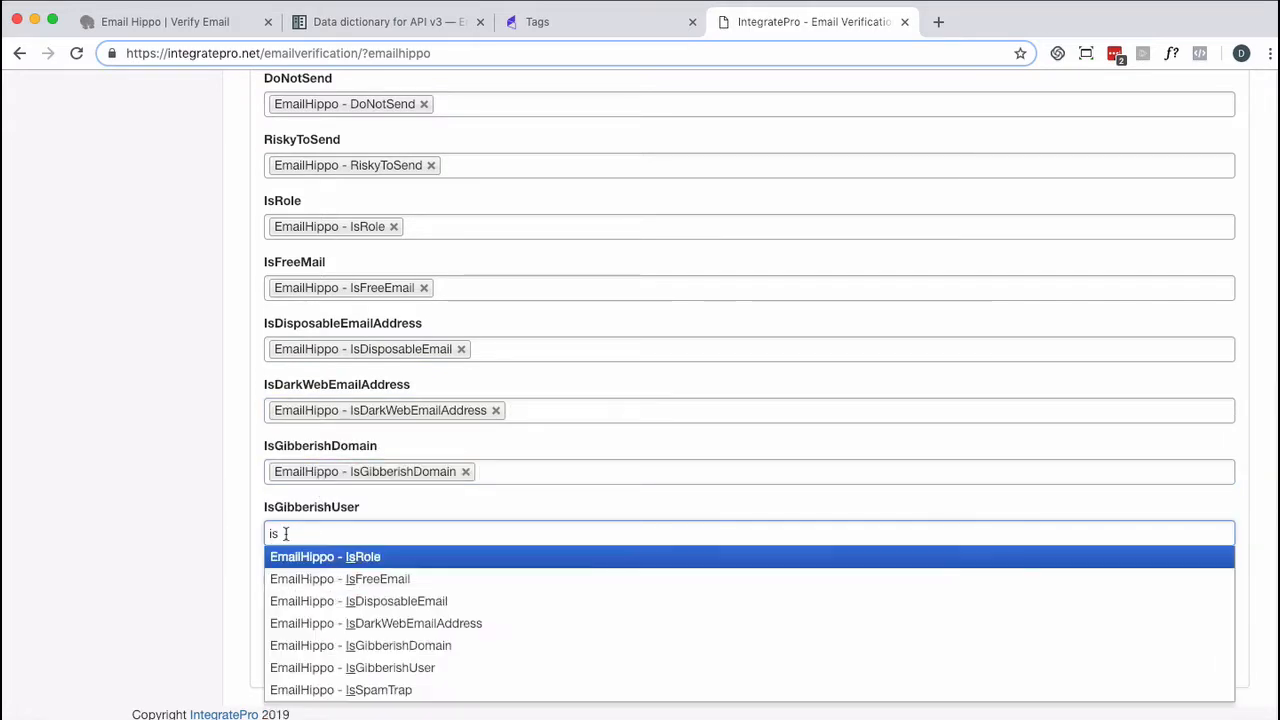
{"action": "left_click", "coordinate": [305, 668]}
{"action": "left_click", "coordinate": [311, 604]}
{"action": "type", "text": "iss"}
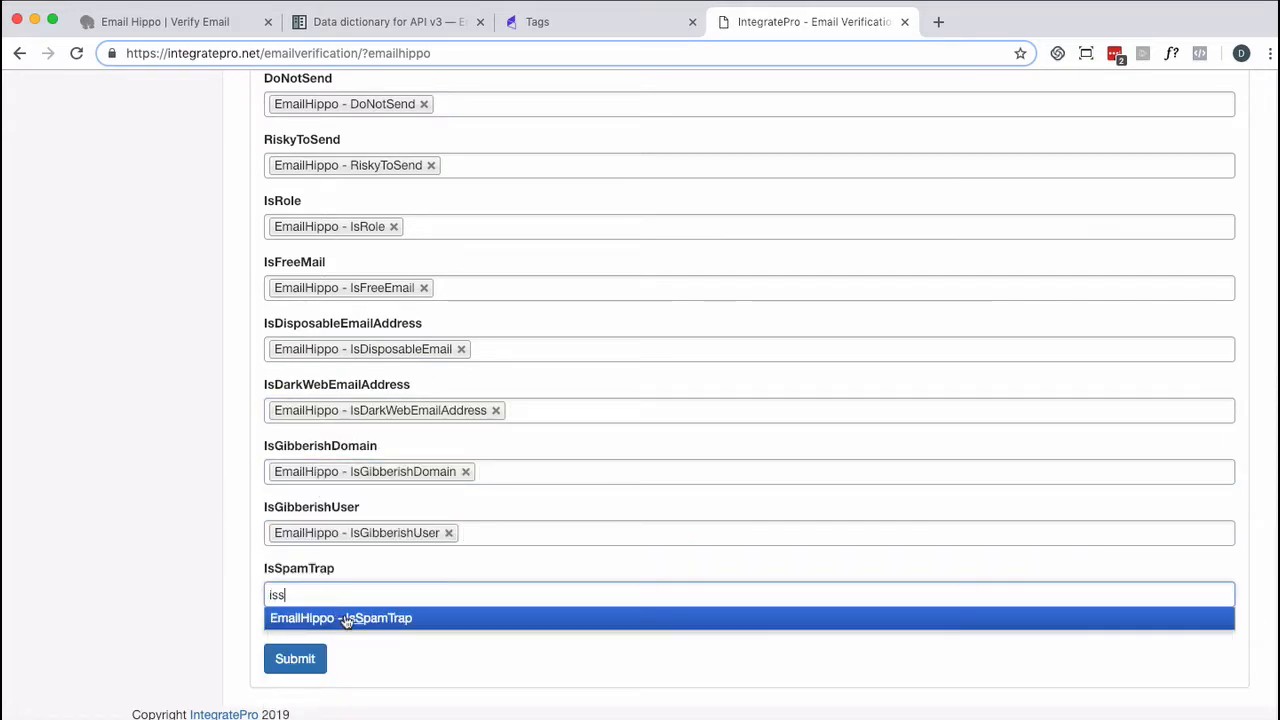
{"action": "left_click", "coordinate": [345, 621]}
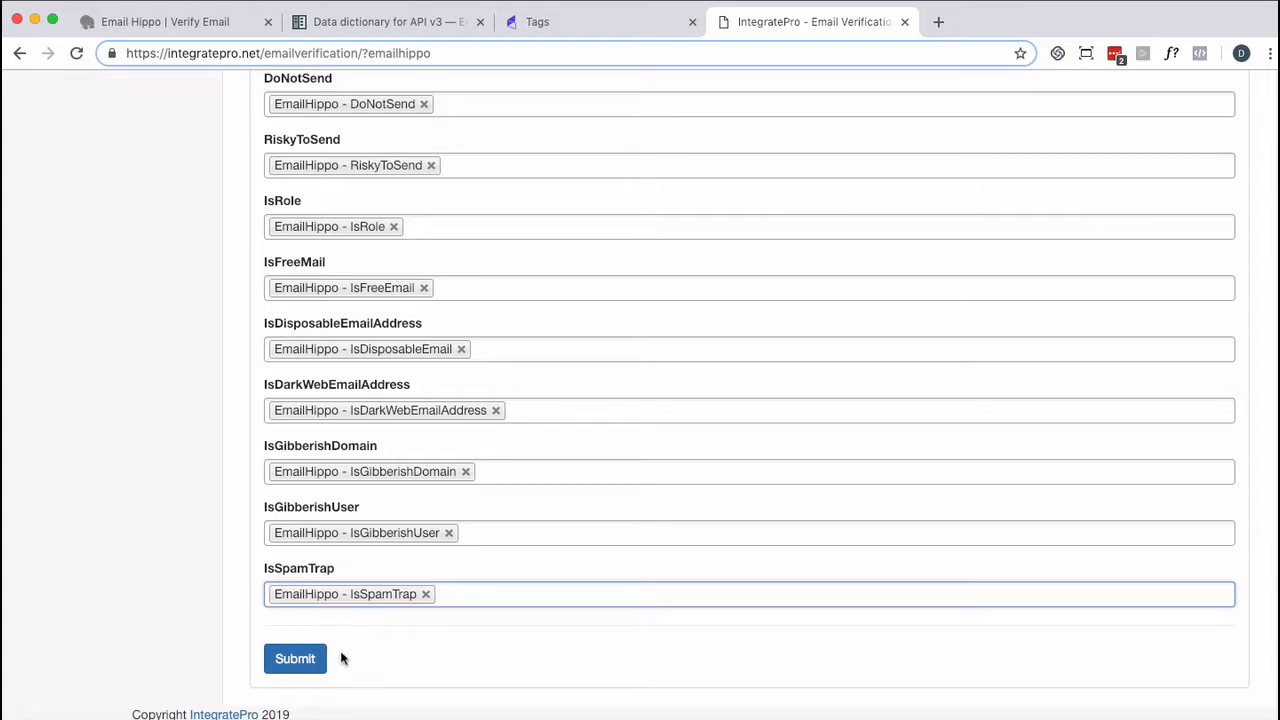
{"action": "left_click", "coordinate": [294, 663]}
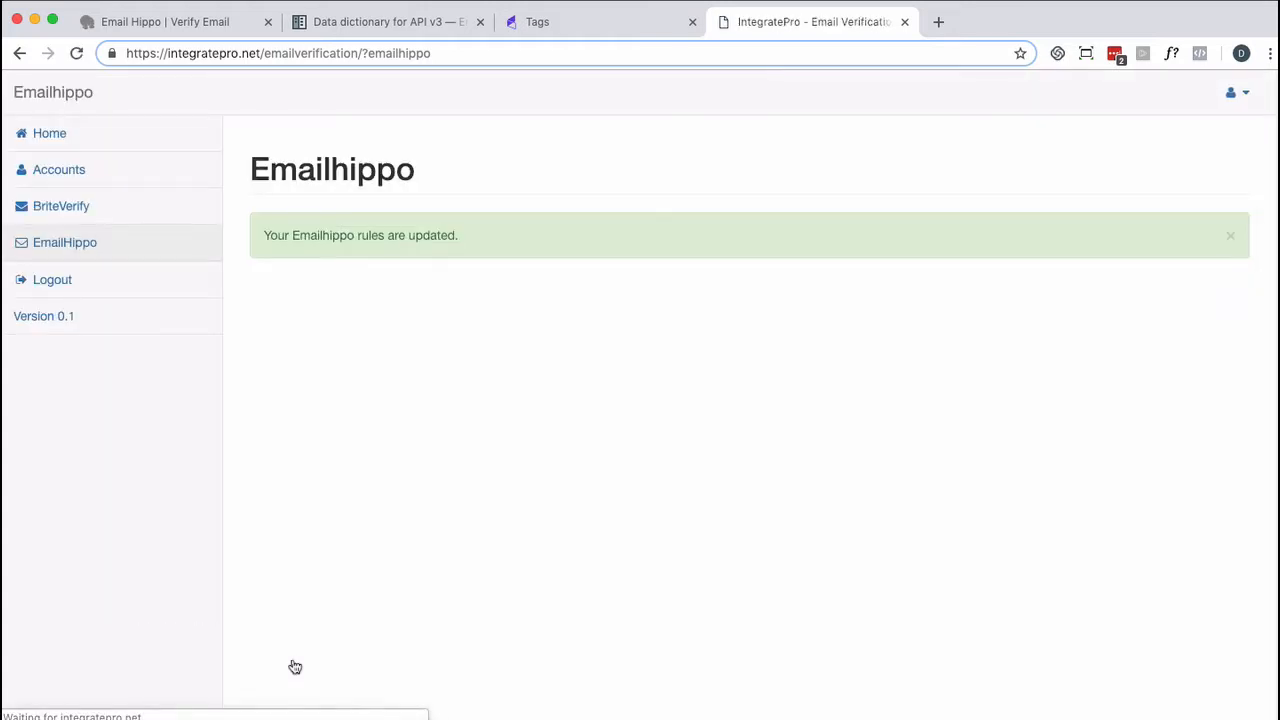
Step: Reopen IntegratePro's EmailHippo page and copy the Emailhippo Infusionsoft Webhook URL
{"action": "left_click", "coordinate": [60, 249]}
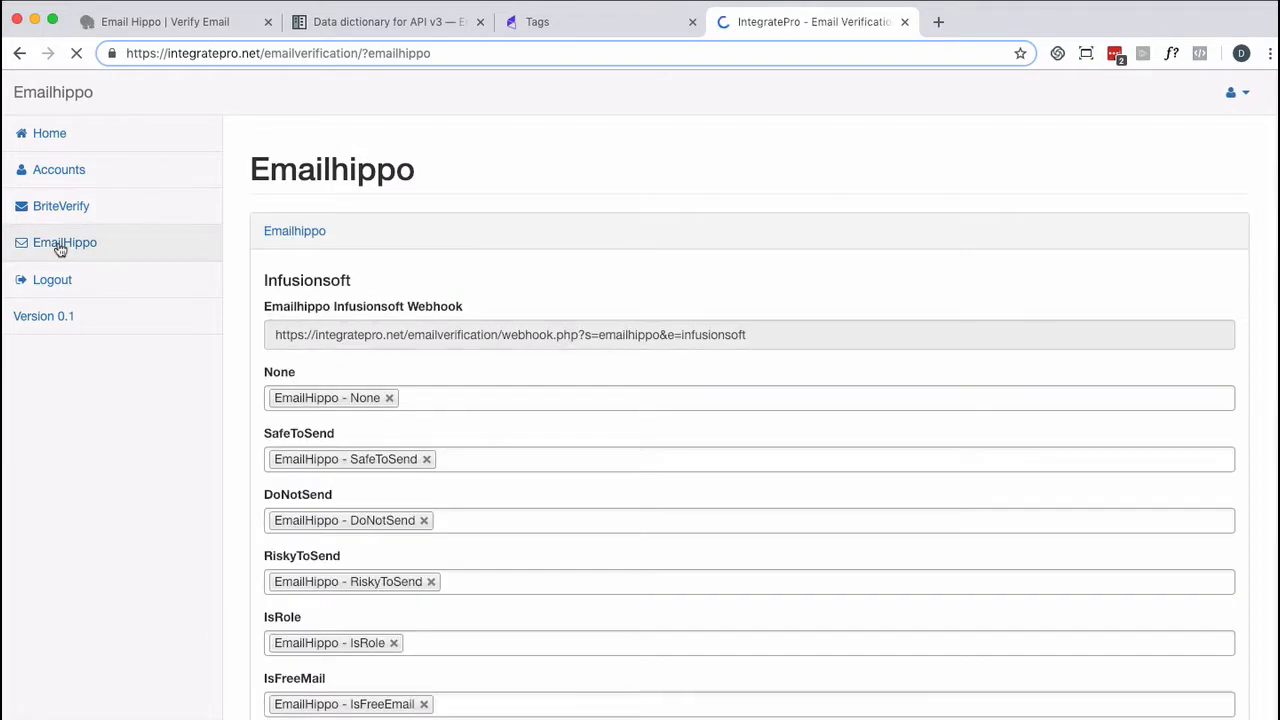
{"action": "left_click", "coordinate": [398, 339]}
{"action": "right_click", "coordinate": [398, 339]}
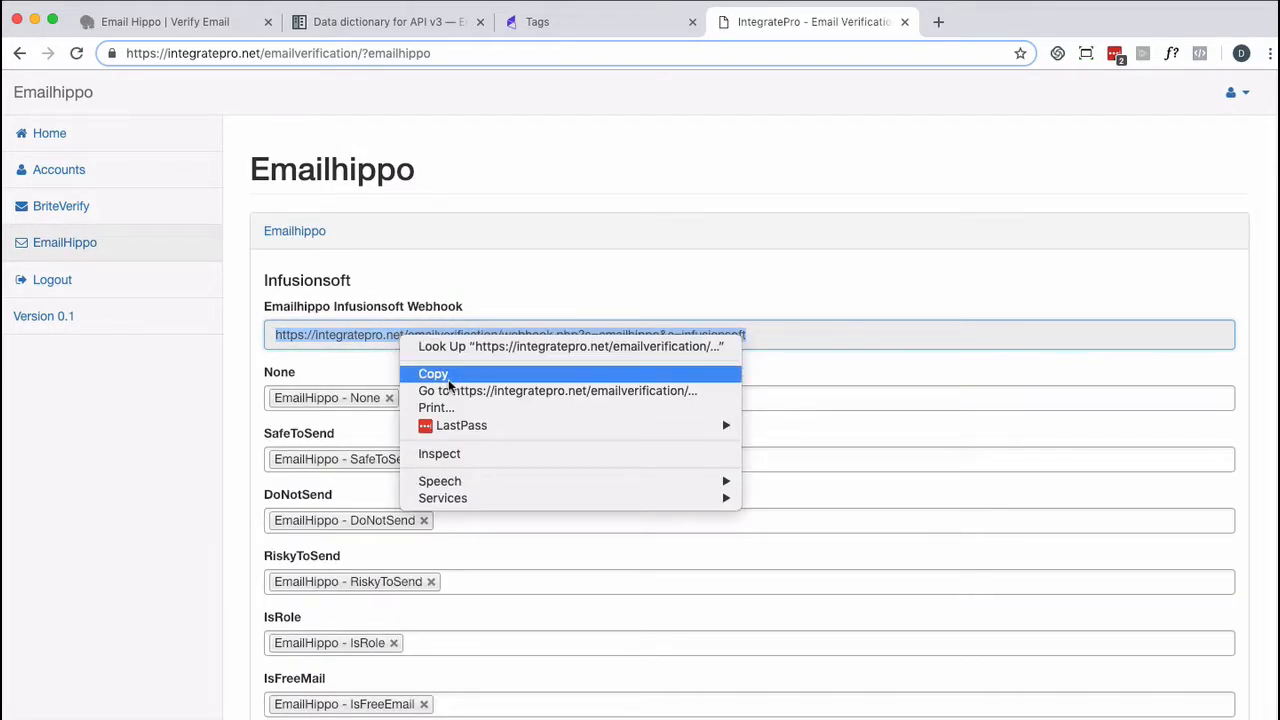
{"action": "left_click", "coordinate": [430, 371]}
Step: Switch to Infusionsoft and create a new campaign named EmailHippo in Campaign Builder
{"action": "left_click", "coordinate": [559, 24]}
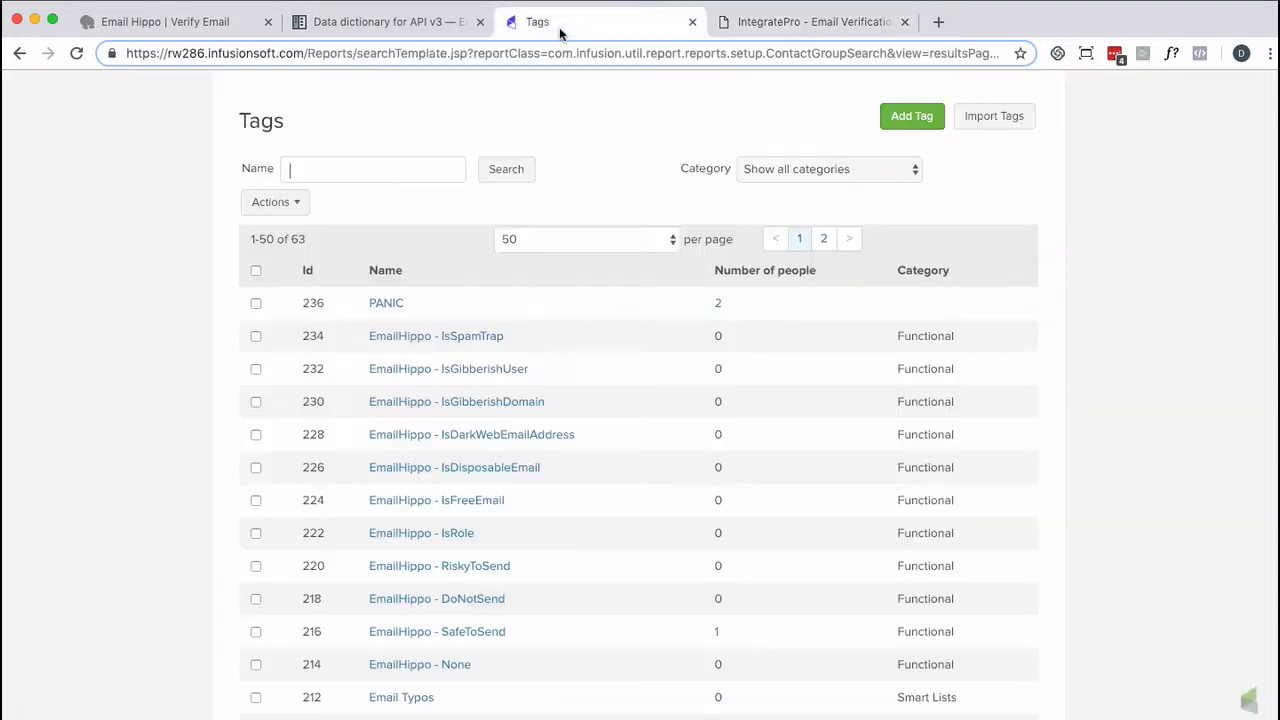
{"action": "left_click", "coordinate": [240, 94]}
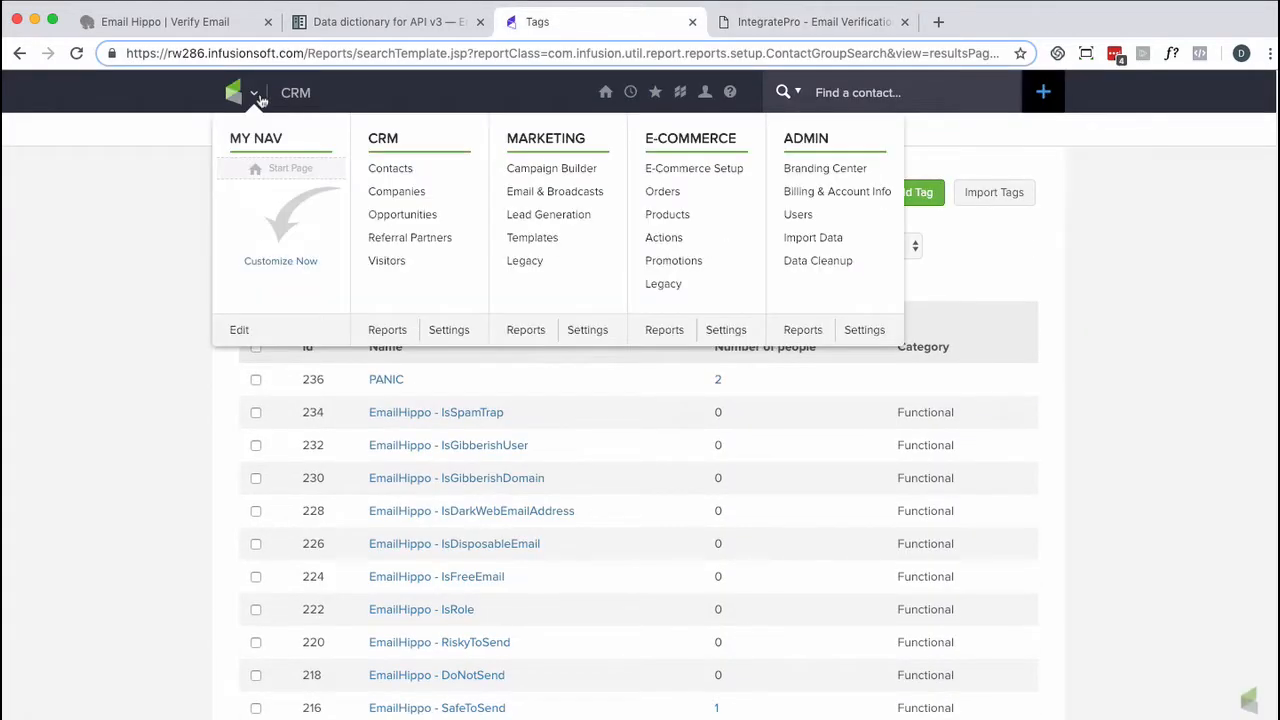
{"action": "left_click", "coordinate": [528, 171]}
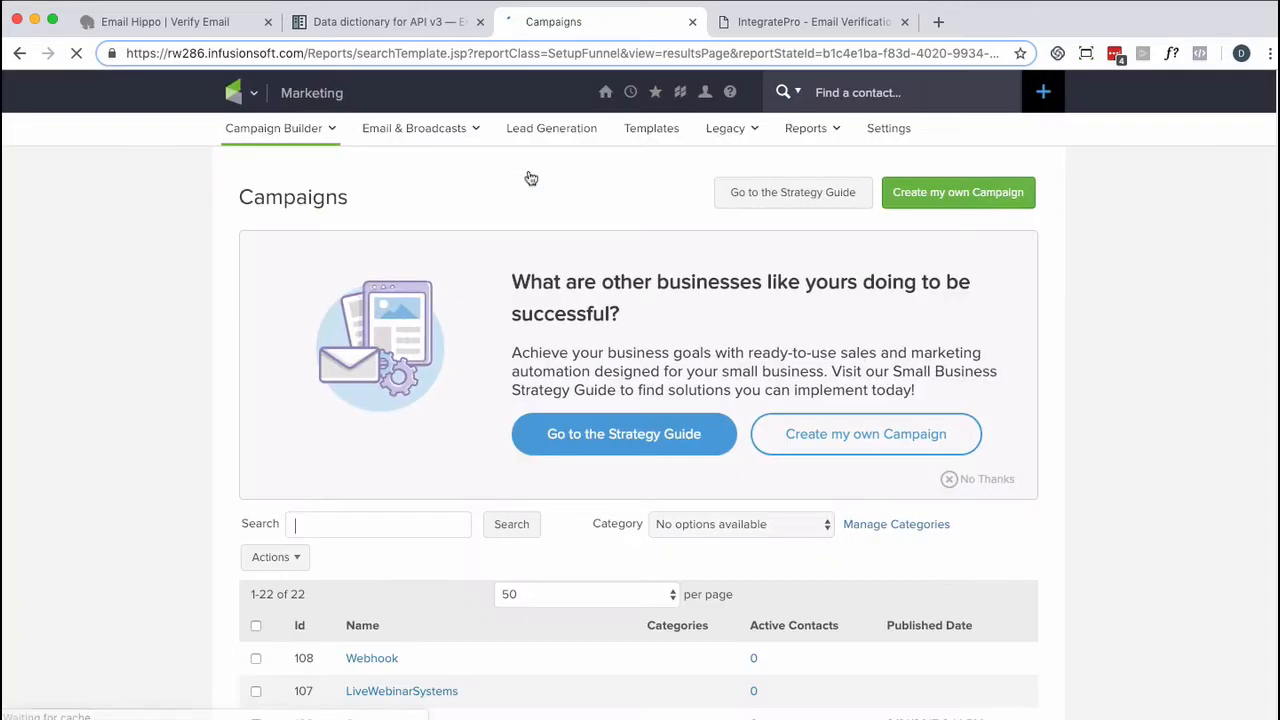
{"action": "left_click", "coordinate": [922, 197]}
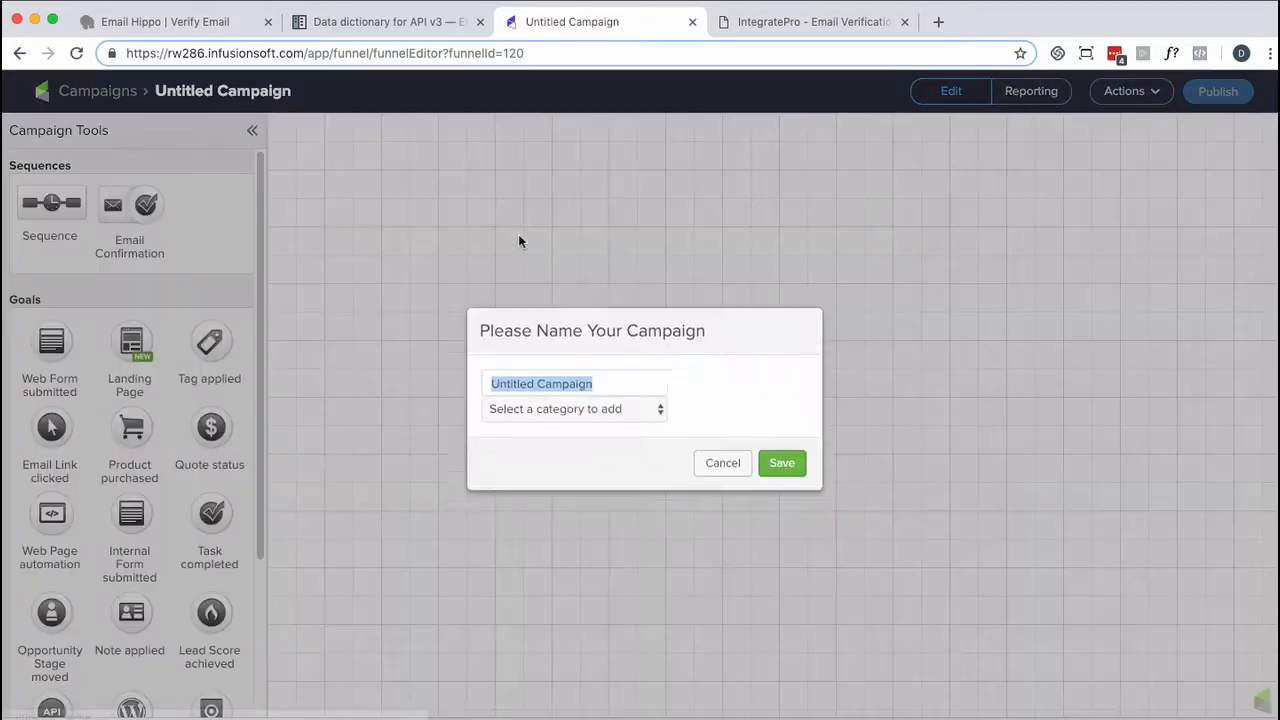
{"action": "type", "text": "Email"}
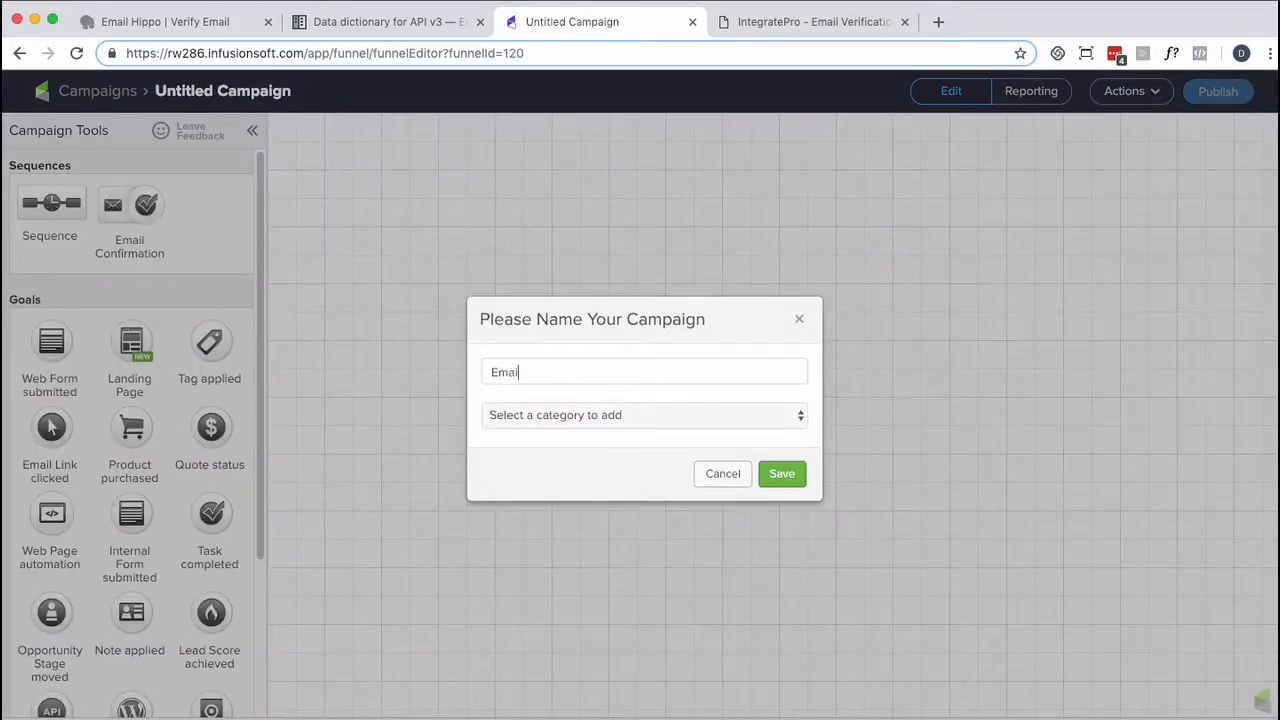
{"action": "type", "text": "Hippo"}
{"action": "left_click", "coordinate": [783, 476]}
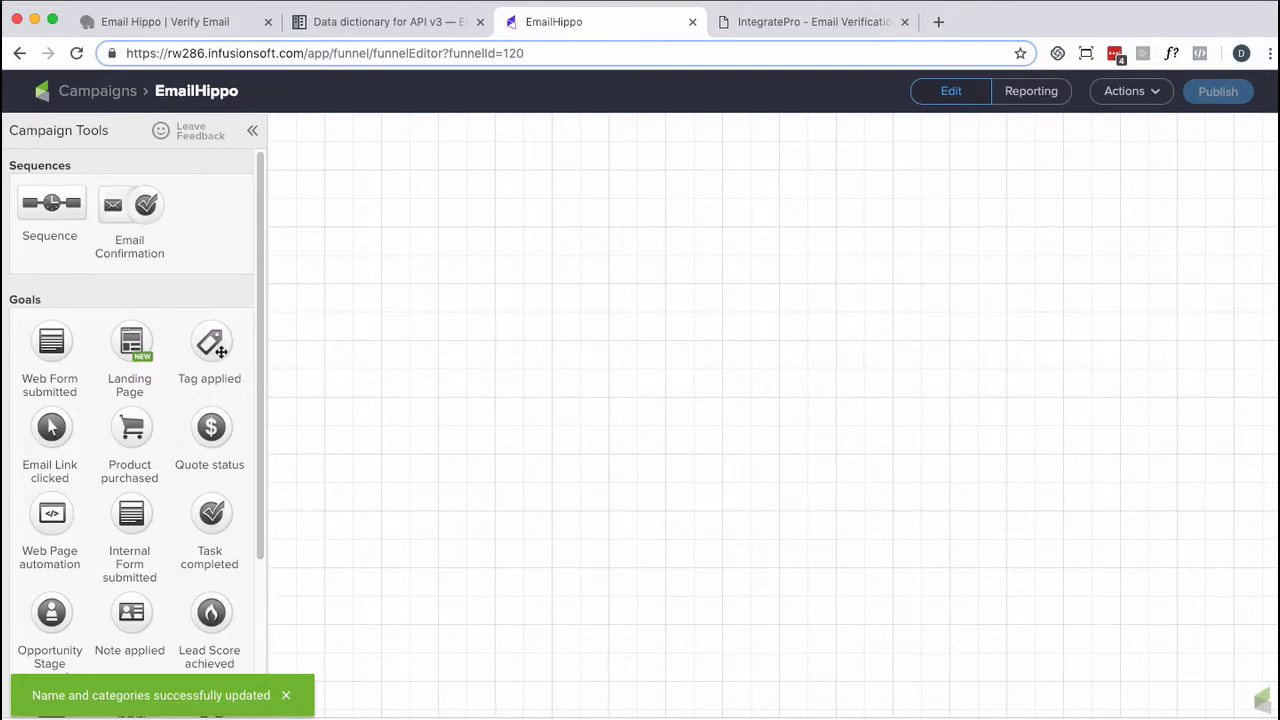
Step: Add a Tag applied goal to the campaign canvas and configure it to be achieved by the PANIC tag
{"action": "left_click_drag", "start_coordinate": [216, 347], "coordinate": [338, 191]}
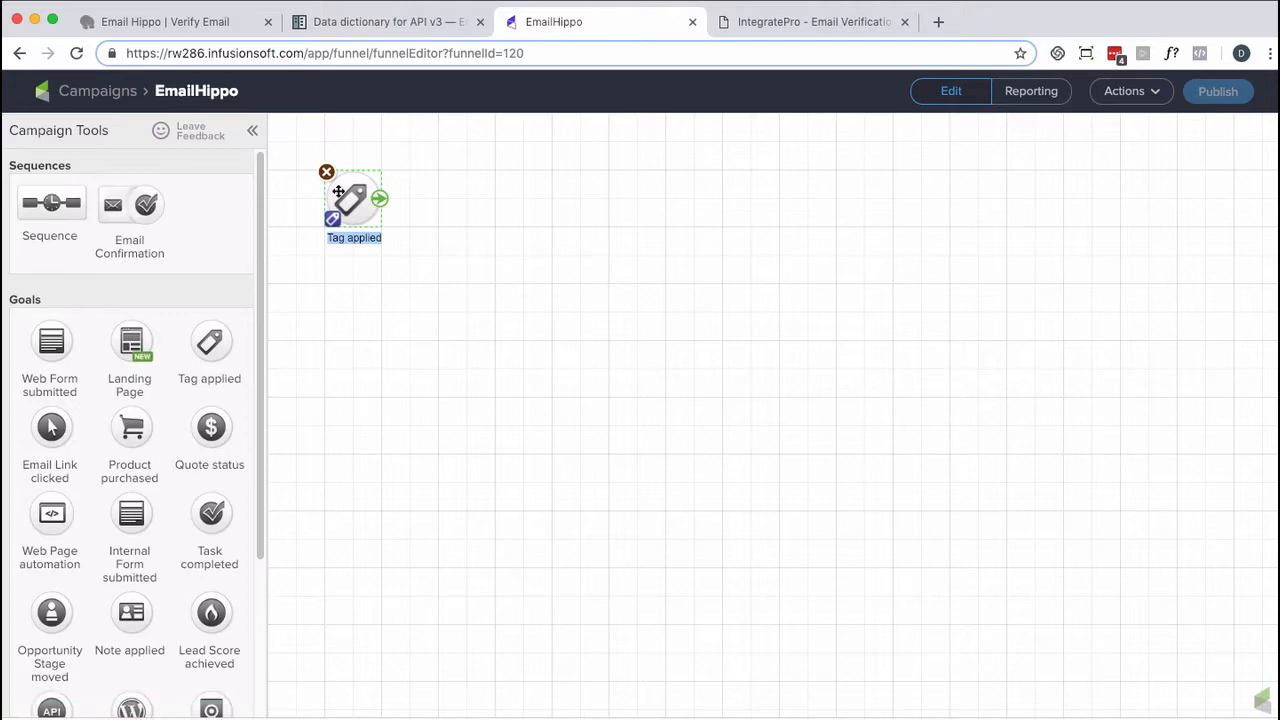
{"action": "double_click", "coordinate": [338, 193]}
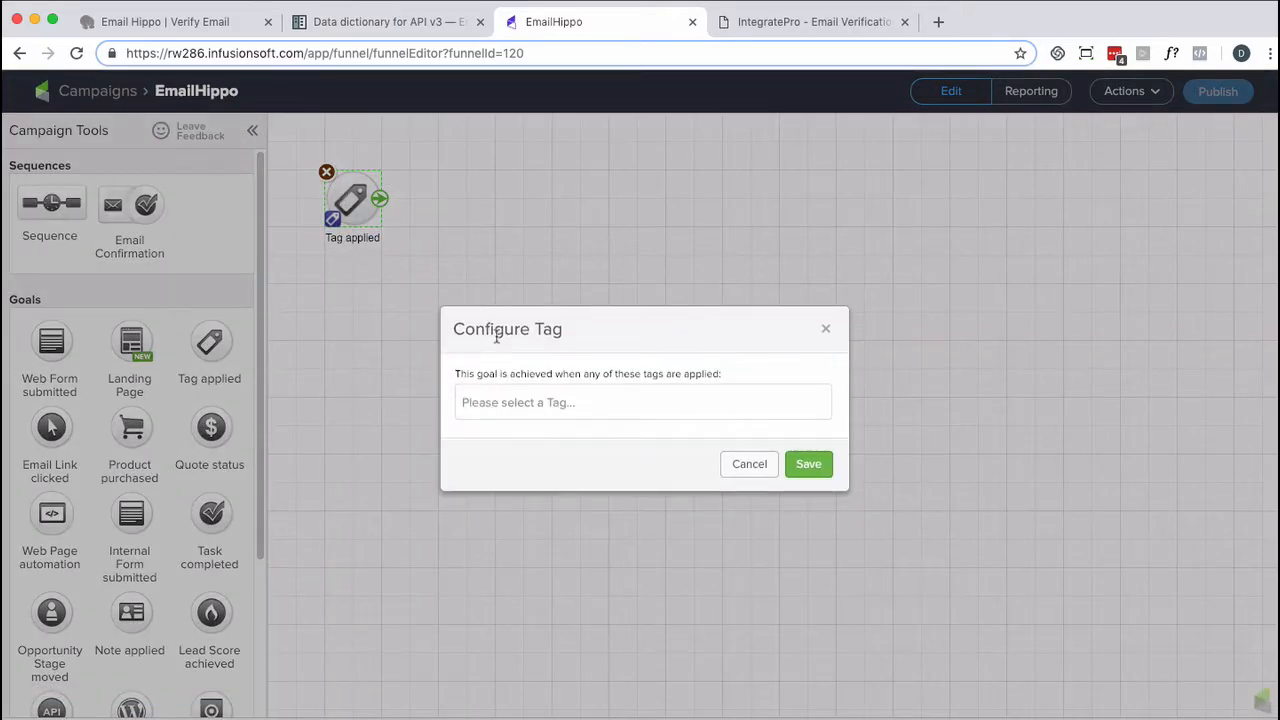
{"action": "left_click", "coordinate": [509, 399]}
{"action": "type", "text": "PAN"}
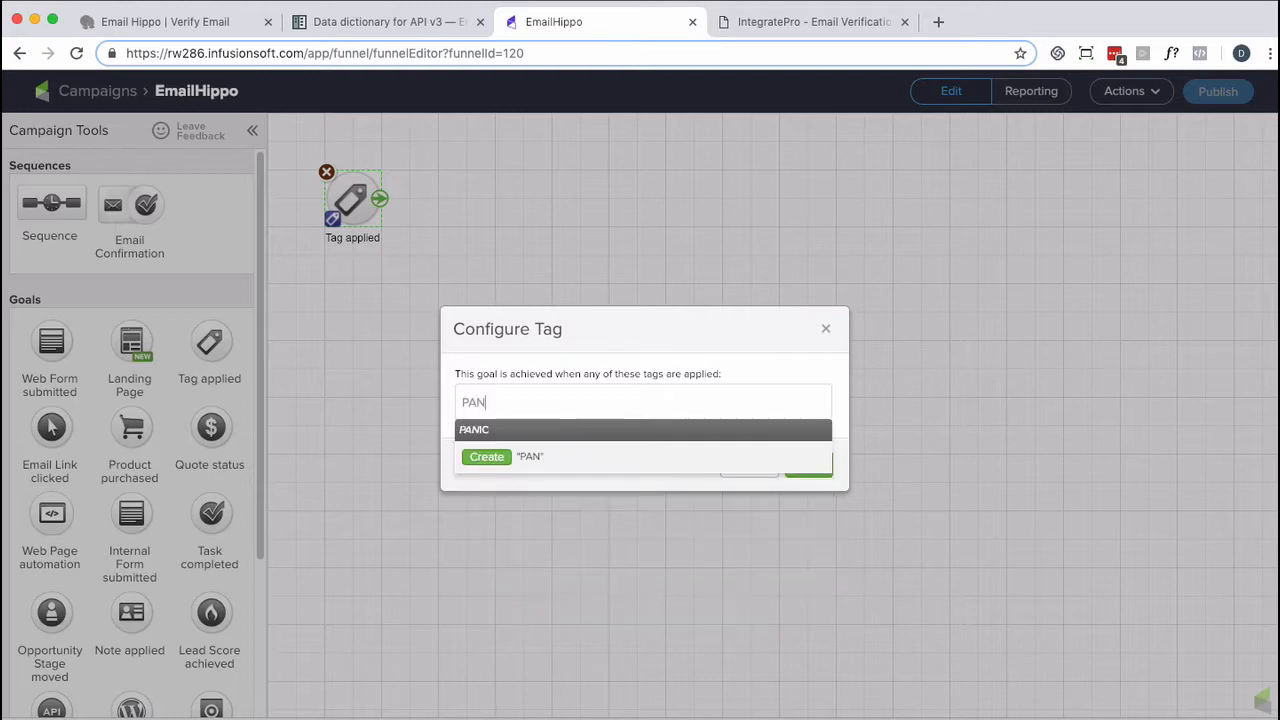
{"action": "left_click", "coordinate": [487, 430]}
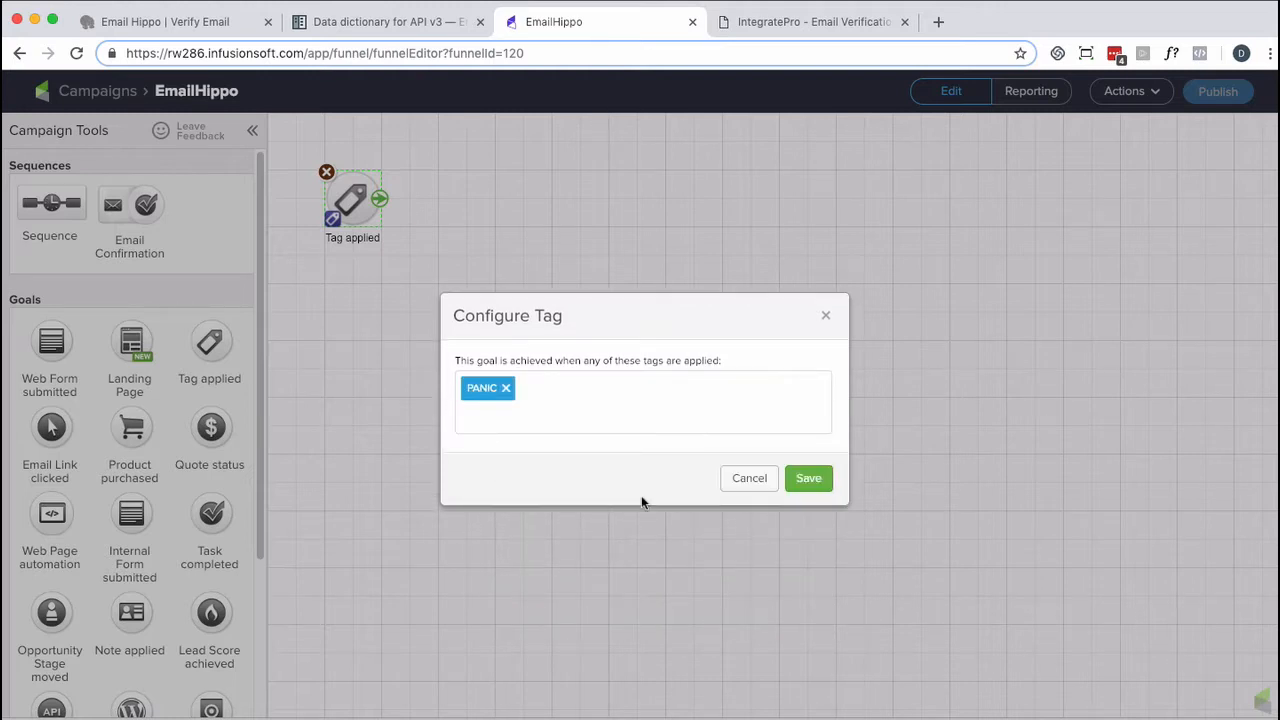
{"action": "left_click", "coordinate": [808, 479]}
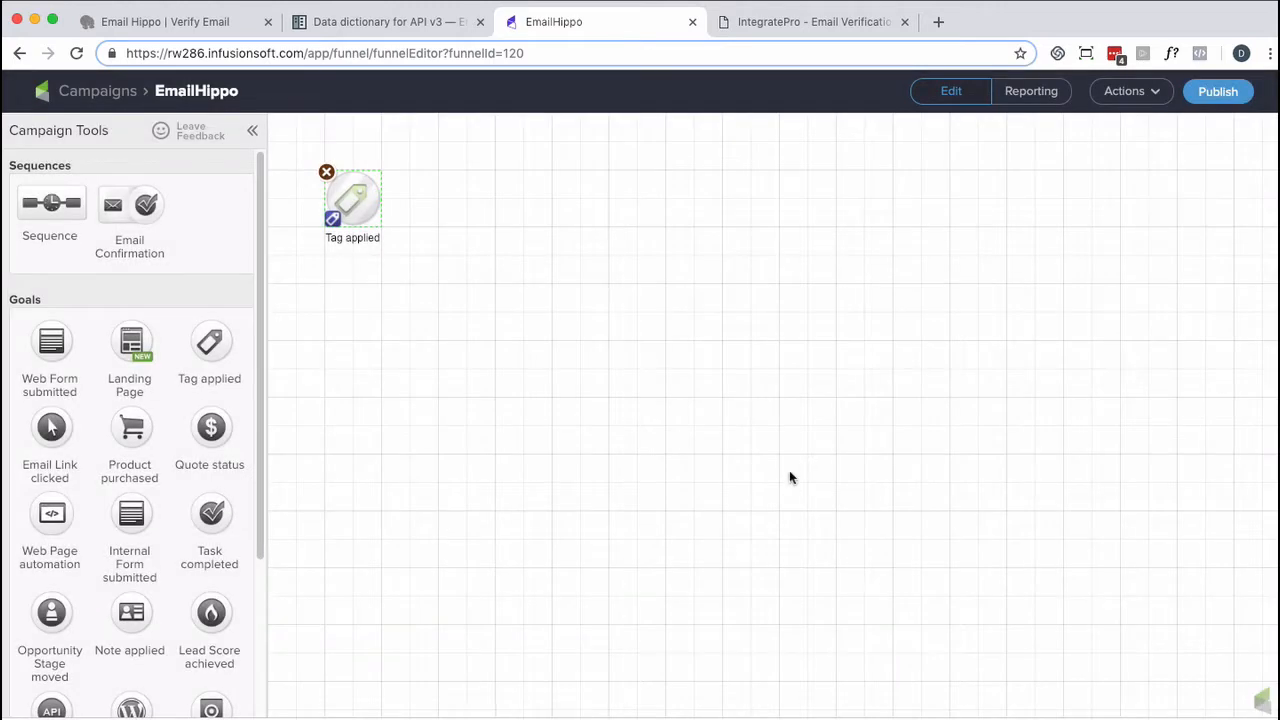
Step: Add a sequence named EmailHippo beside the Tag applied goal and connect the goal to it
{"action": "left_click_drag", "start_coordinate": [51, 206], "coordinate": [440, 190]}
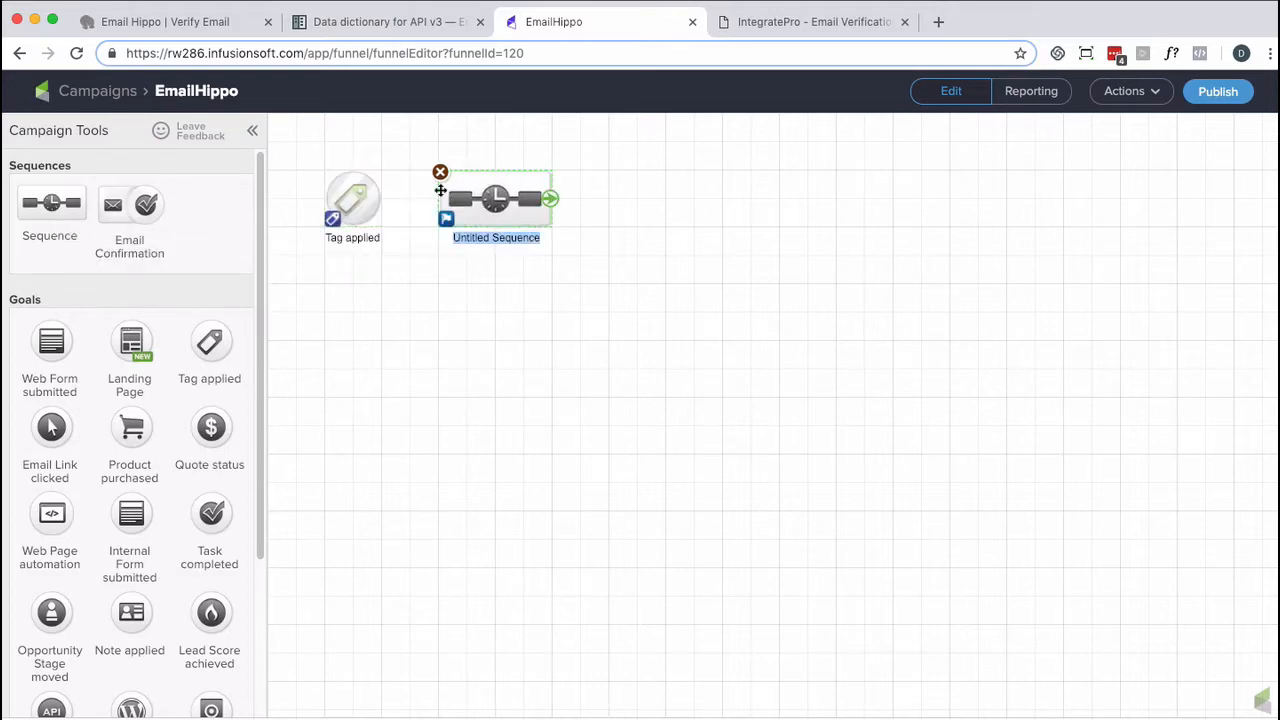
{"action": "type", "text": "EmailHippo"}
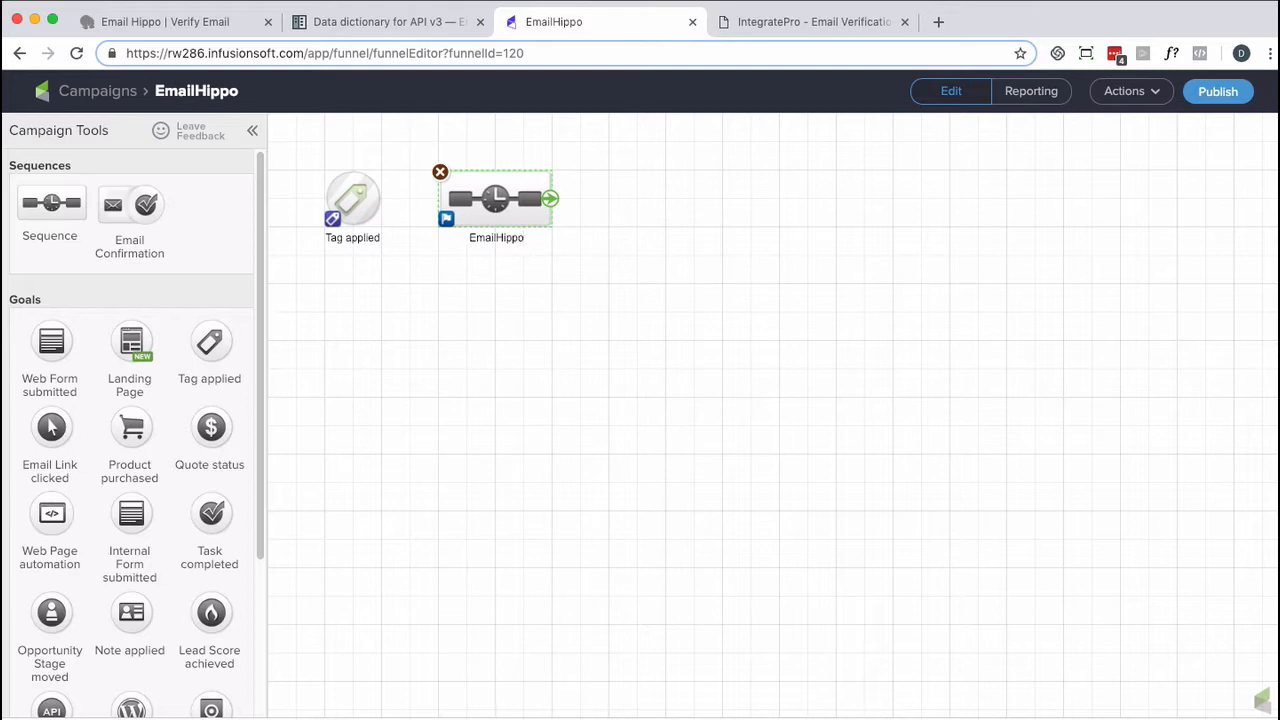
{"action": "left_click", "coordinate": [560, 331]}
{"action": "left_click_drag", "start_coordinate": [373, 199], "coordinate": [475, 200]}
Step: Add a Send HTTP Post process inside the EmailHippo sequence and paste the copied IntegratePro webhook URL as its POST URL
{"action": "double_click", "coordinate": [455, 205]}
{"action": "scroll", "coordinate": [70, 500], "scroll_direction": "down", "scroll_amount": 5}
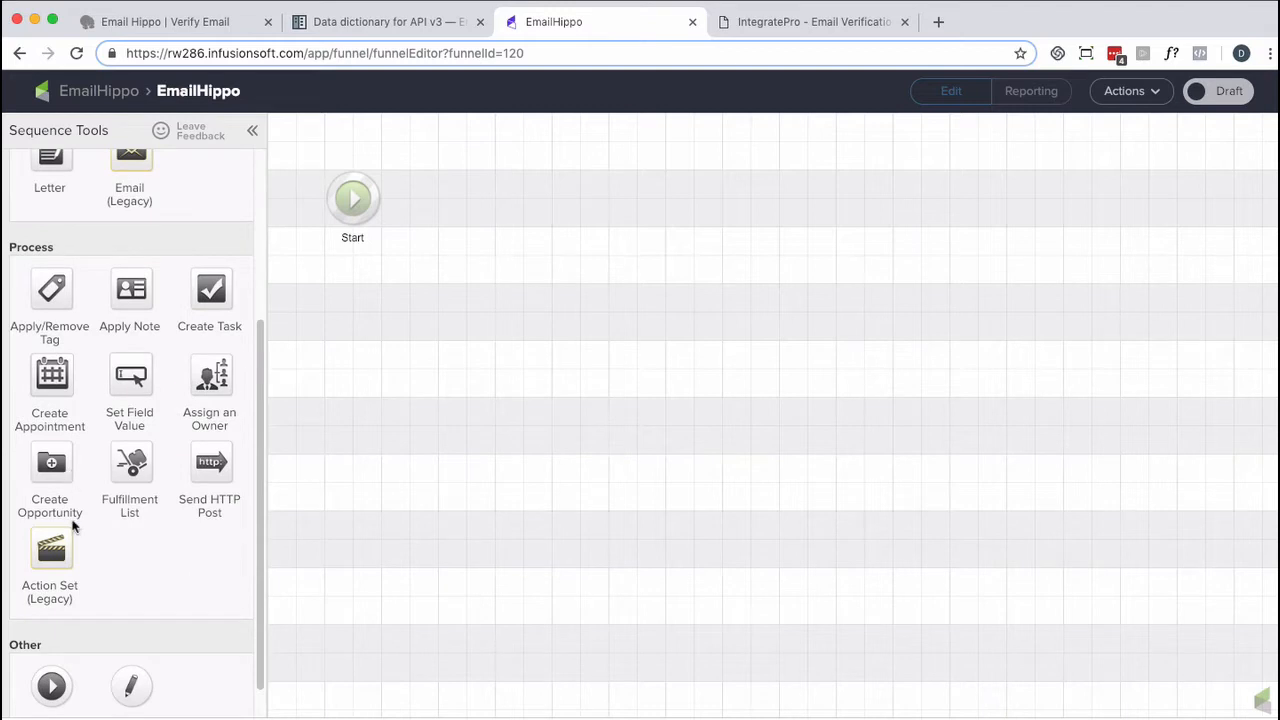
{"action": "left_click_drag", "start_coordinate": [210, 505], "coordinate": [449, 186]}
{"action": "double_click", "coordinate": [464, 197]}
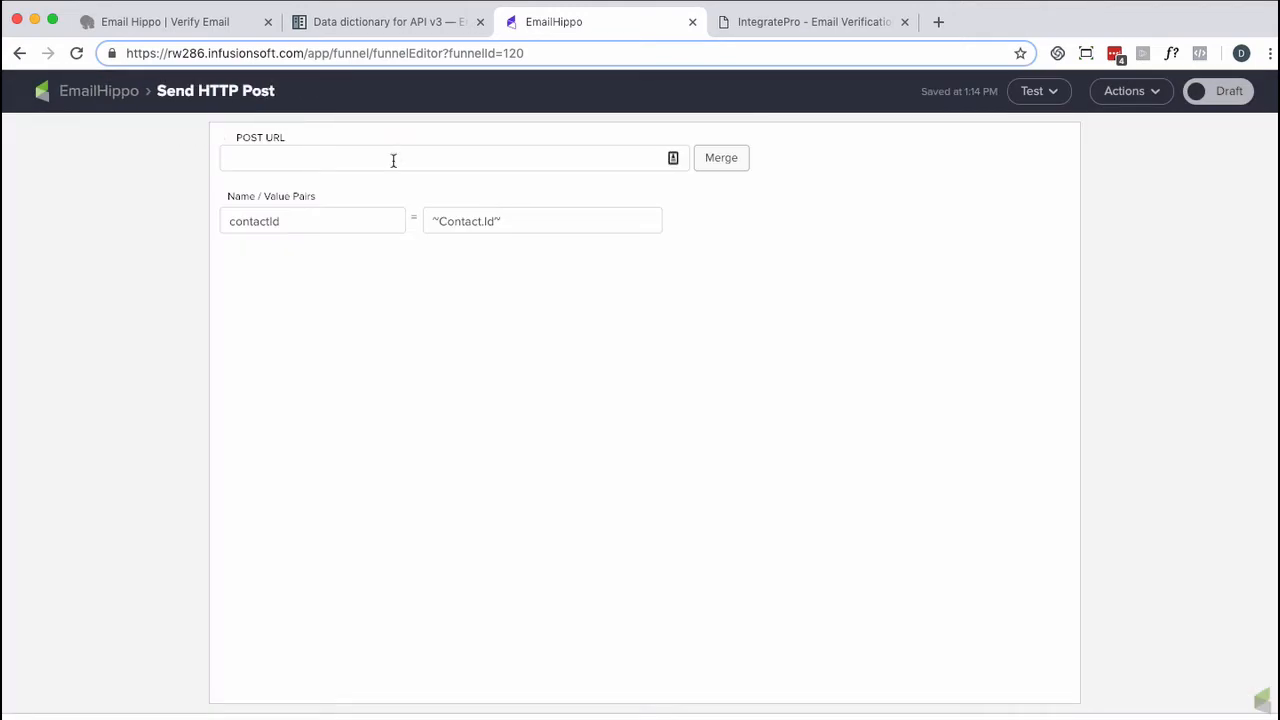
{"action": "left_click", "coordinate": [394, 160]}
{"action": "key", "text": "super+v"}
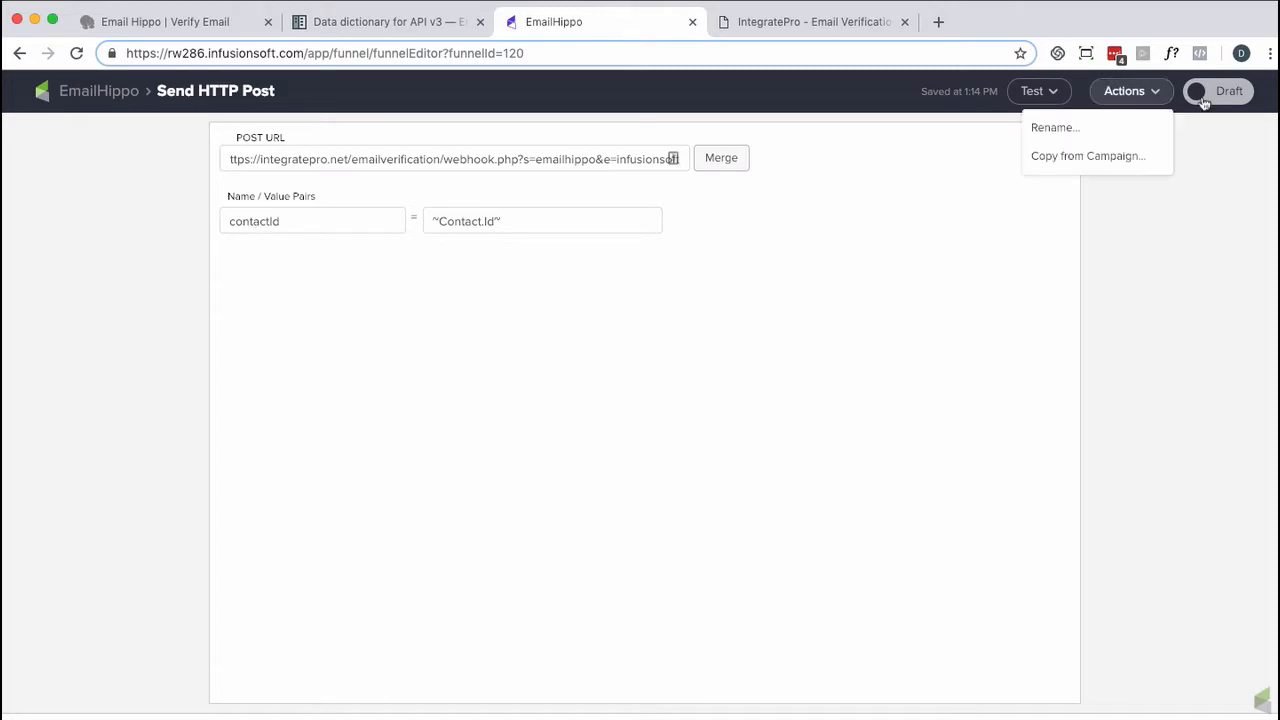
Step: Mark the Send HTTP Post process and its EmailHippo sequence as Ready, returning to the campaign canvas
{"action": "left_click", "coordinate": [1240, 96]}
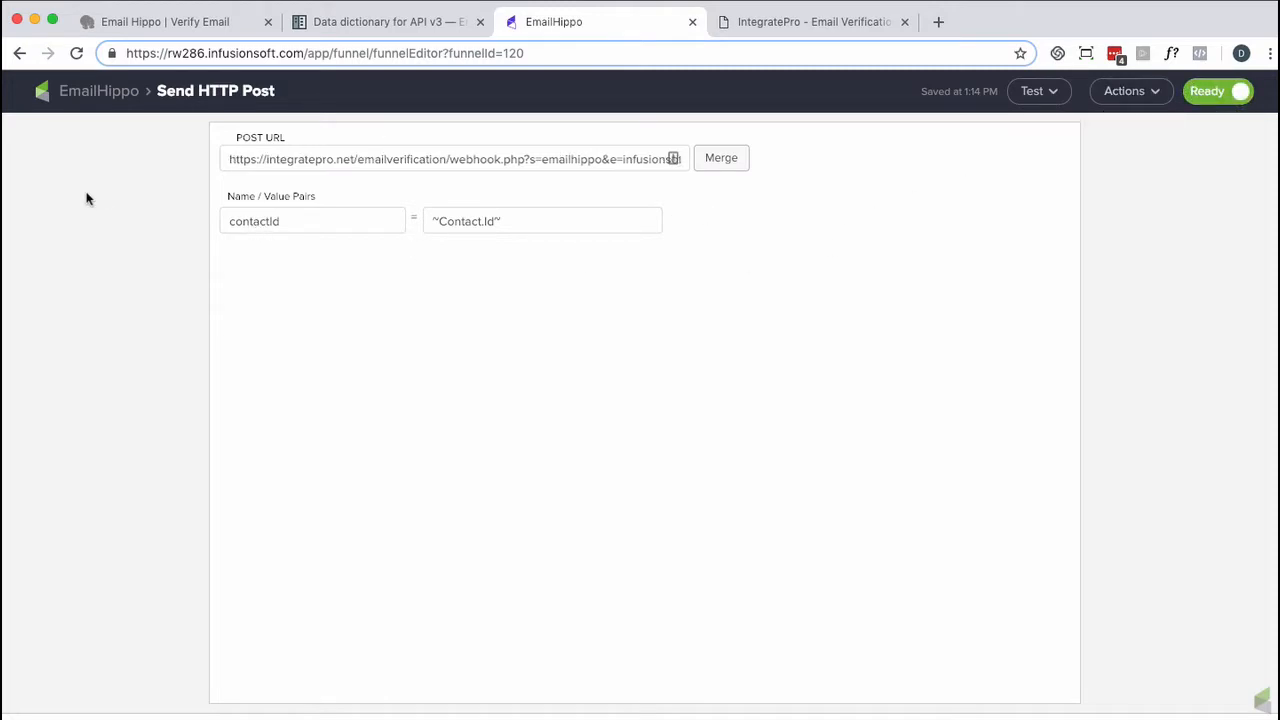
{"action": "left_click", "coordinate": [20, 55]}
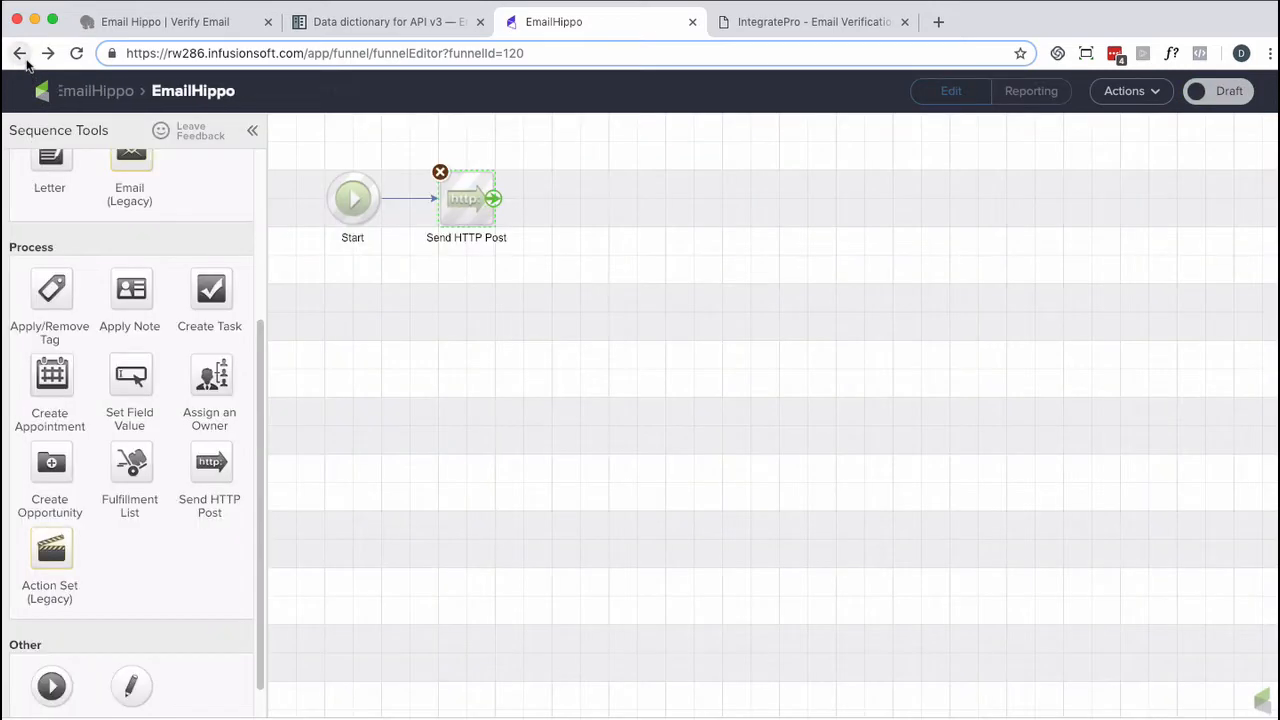
{"action": "left_click", "coordinate": [1221, 104]}
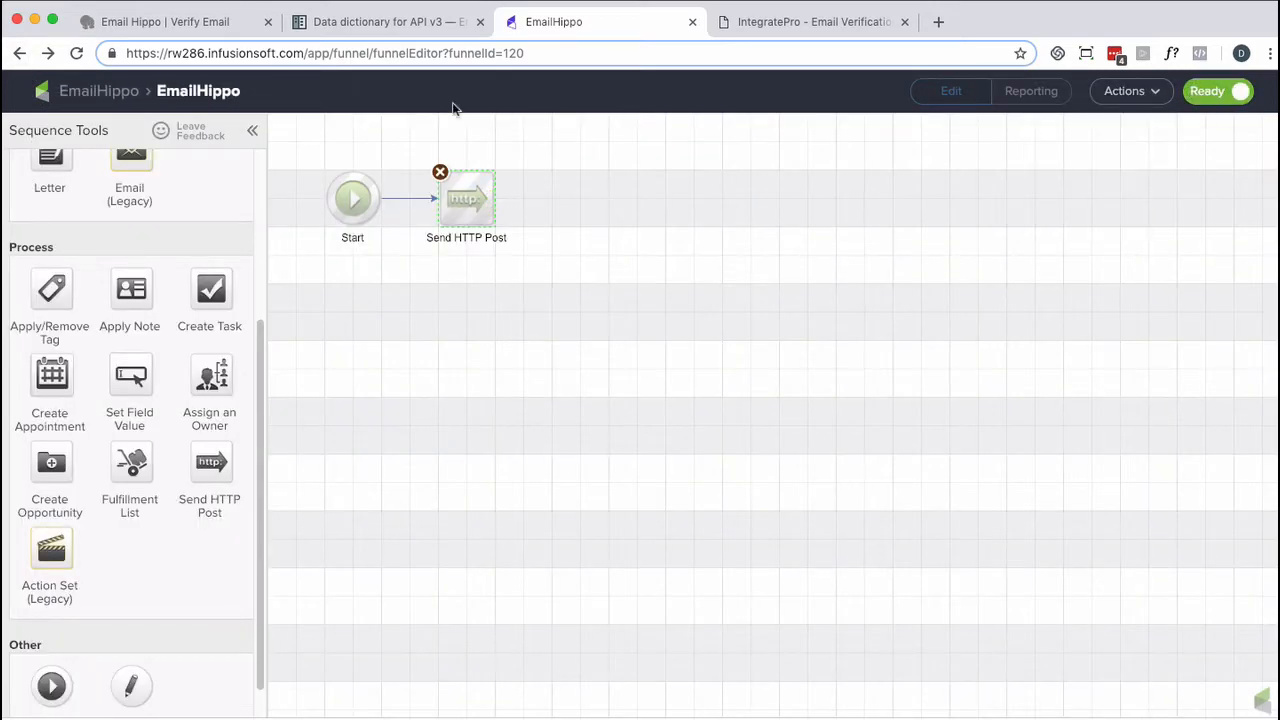
{"action": "left_click", "coordinate": [20, 55]}
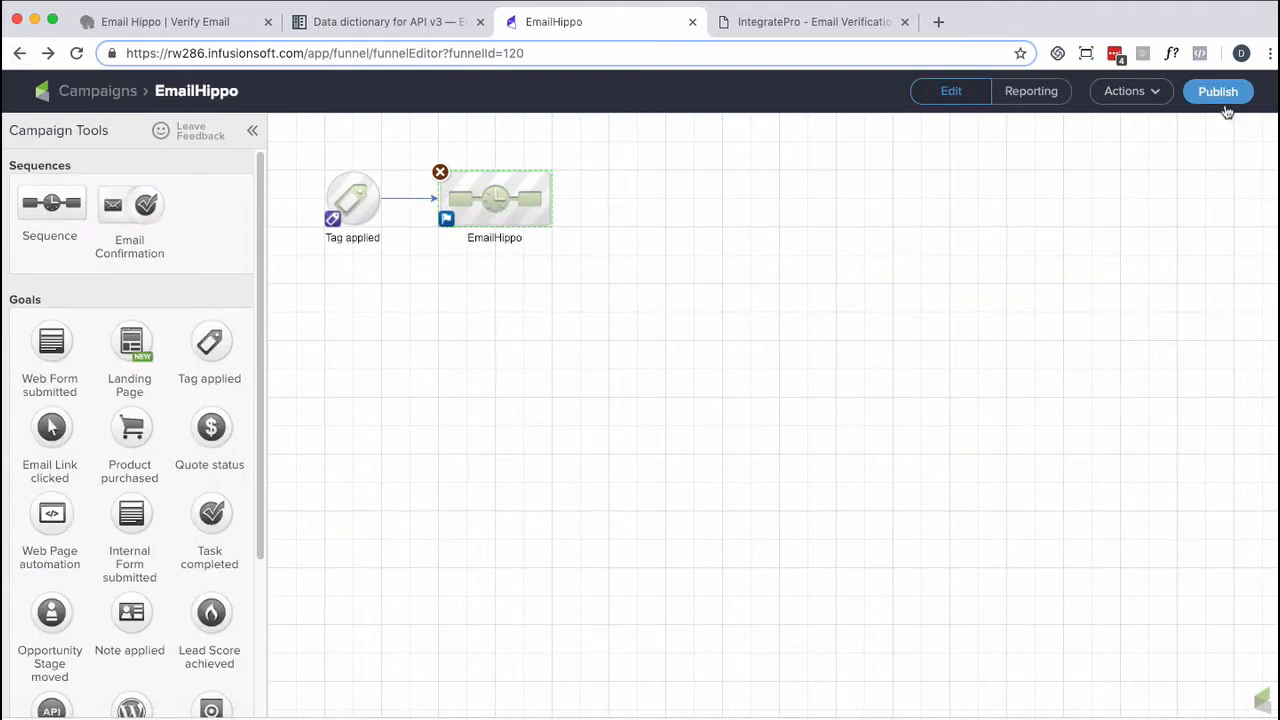
Step: Publish the EmailHippo campaign and return to the campaigns list
{"action": "left_click", "coordinate": [1220, 100]}
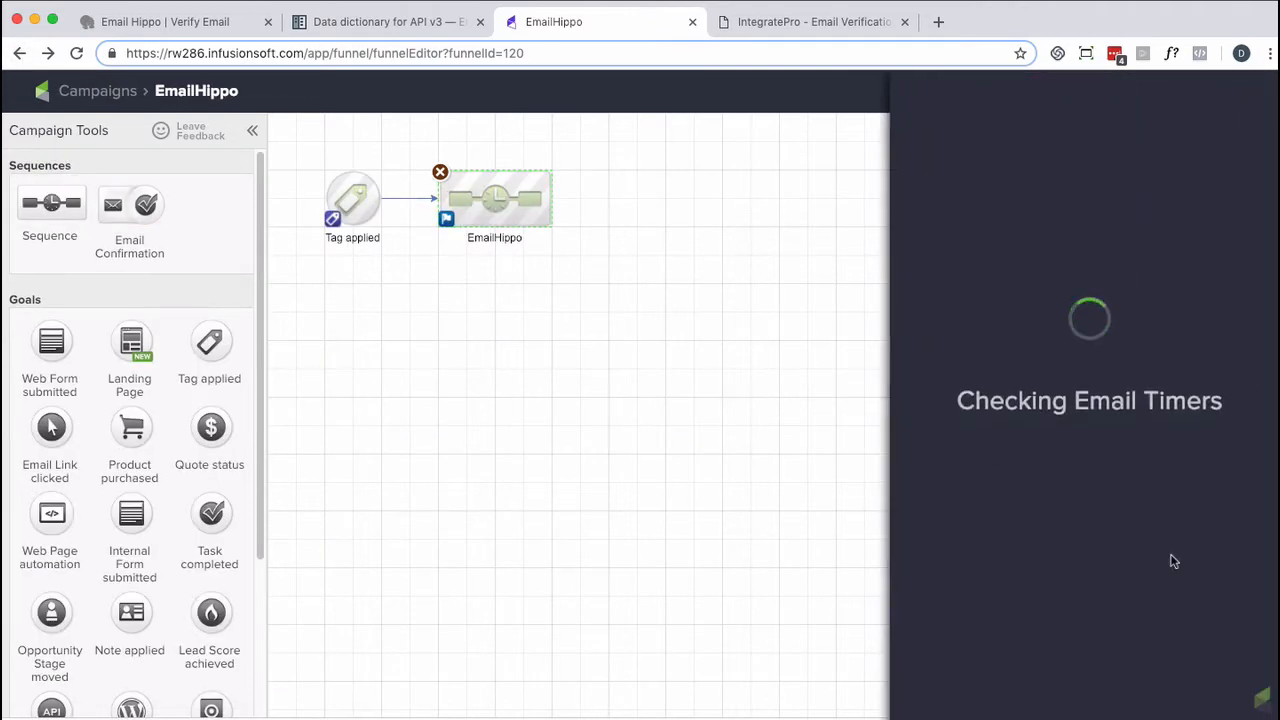
{"action": "left_click", "coordinate": [1229, 477]}
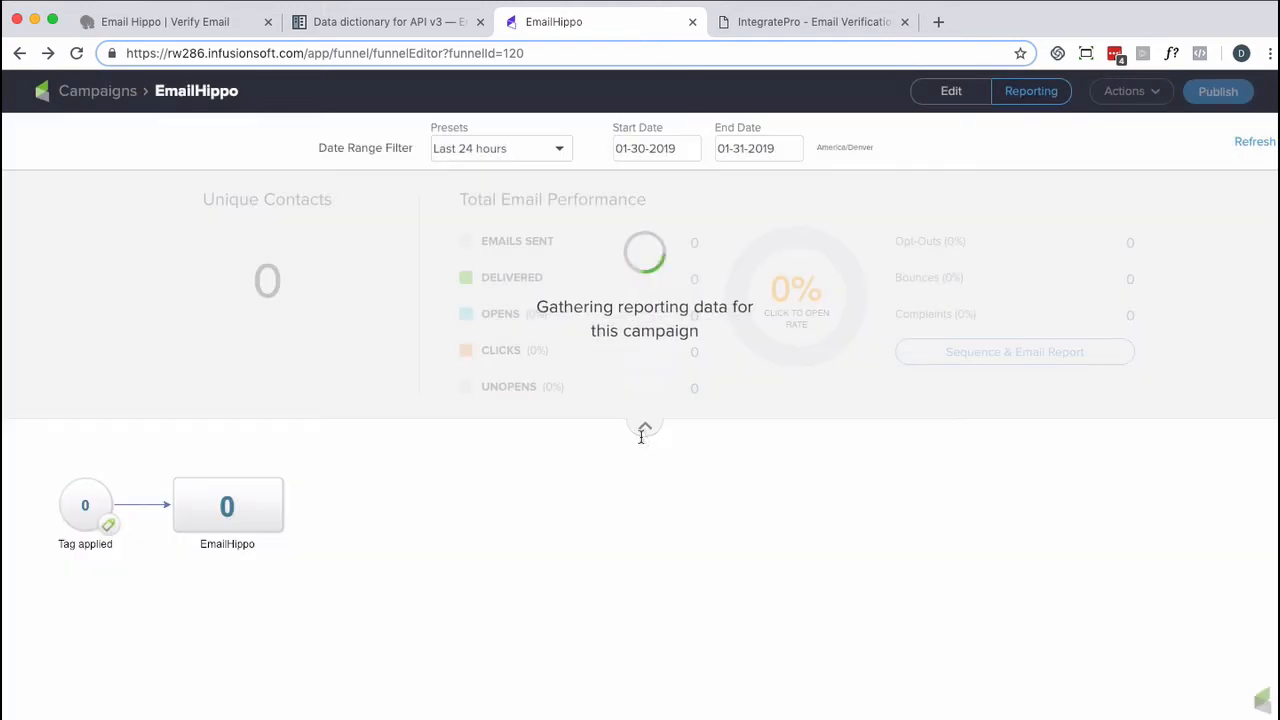
{"action": "left_click", "coordinate": [113, 107]}
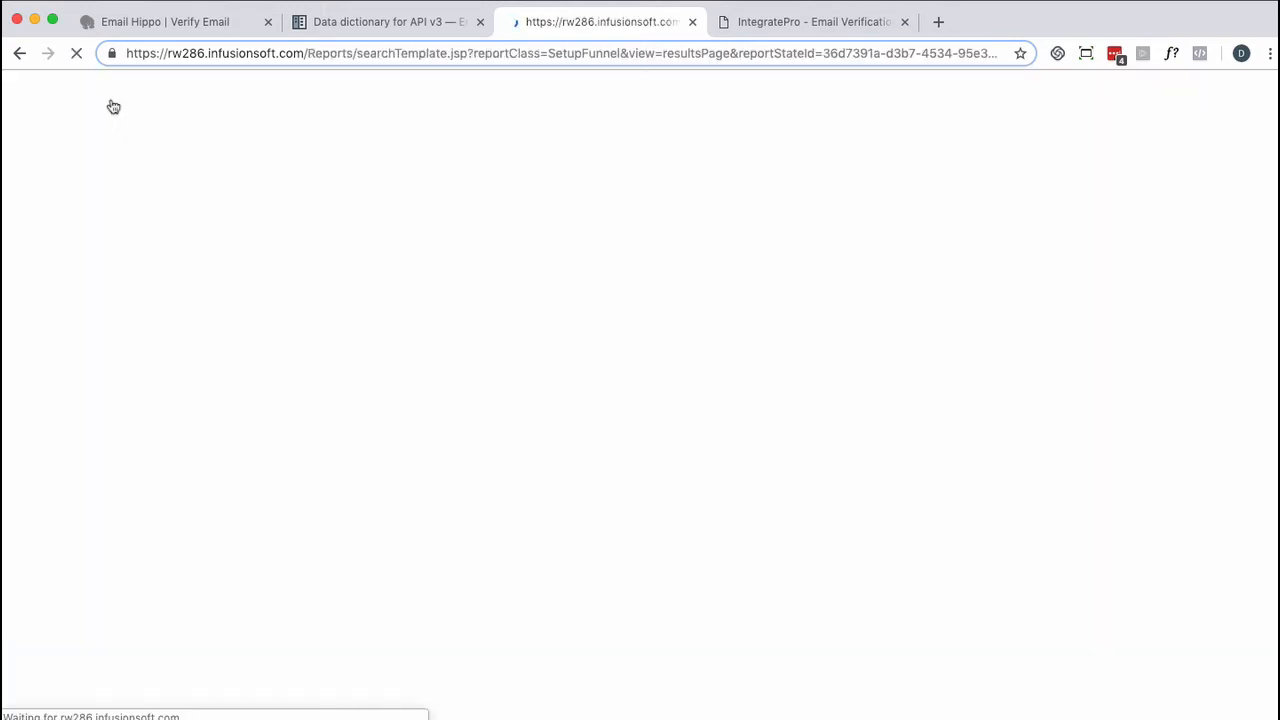
Step: Apply the PANIC tag from No Category to the test contact, and reload the record to check its current tags
{"action": "mouse_move", "coordinate": [812, 135]}
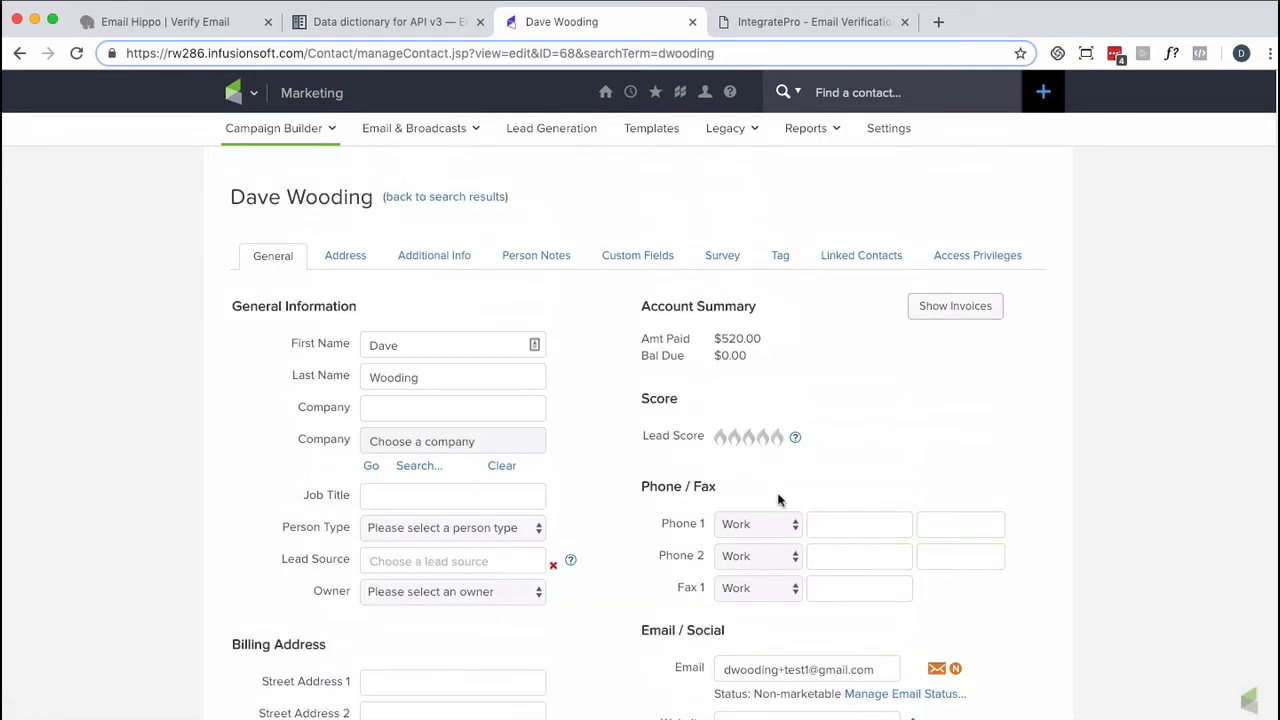
{"action": "scroll", "coordinate": [779, 500], "scroll_direction": "down", "scroll_amount": 3}
{"action": "scroll", "coordinate": [779, 500], "scroll_direction": "down", "scroll_amount": 2}
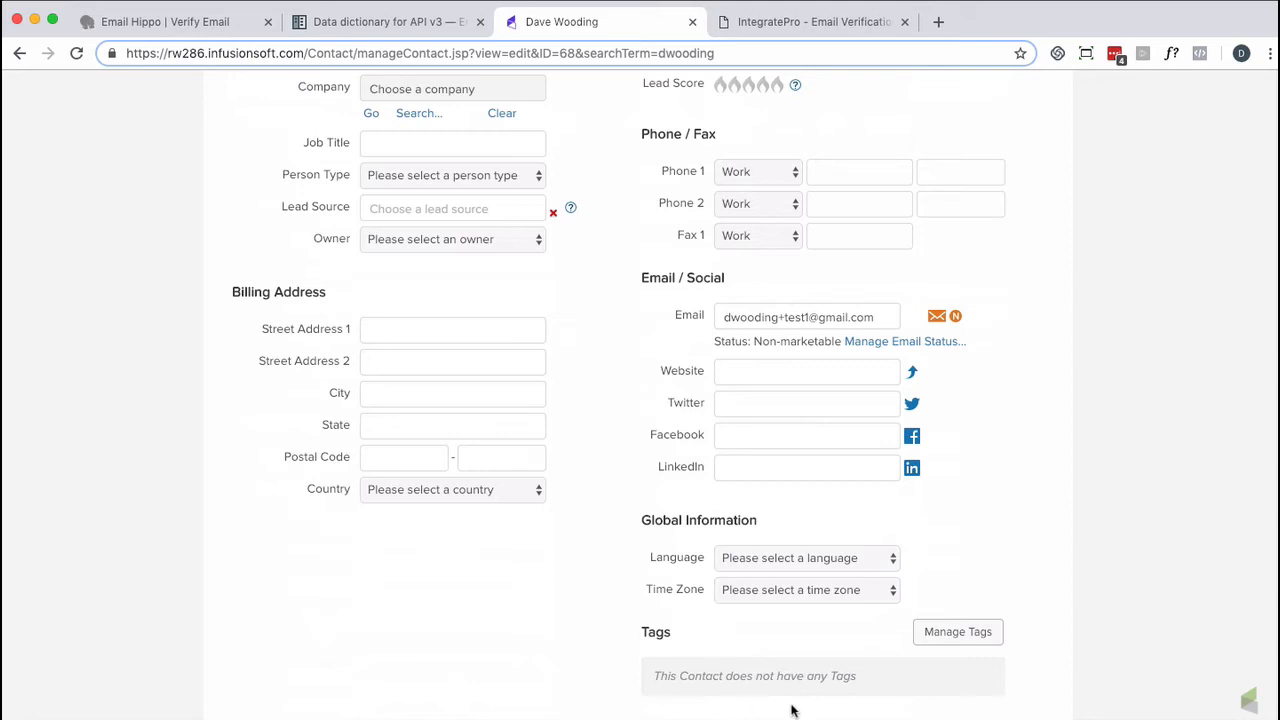
{"action": "left_click", "coordinate": [947, 638]}
{"action": "scroll", "coordinate": [721, 482], "scroll_direction": "up", "scroll_amount": 3}
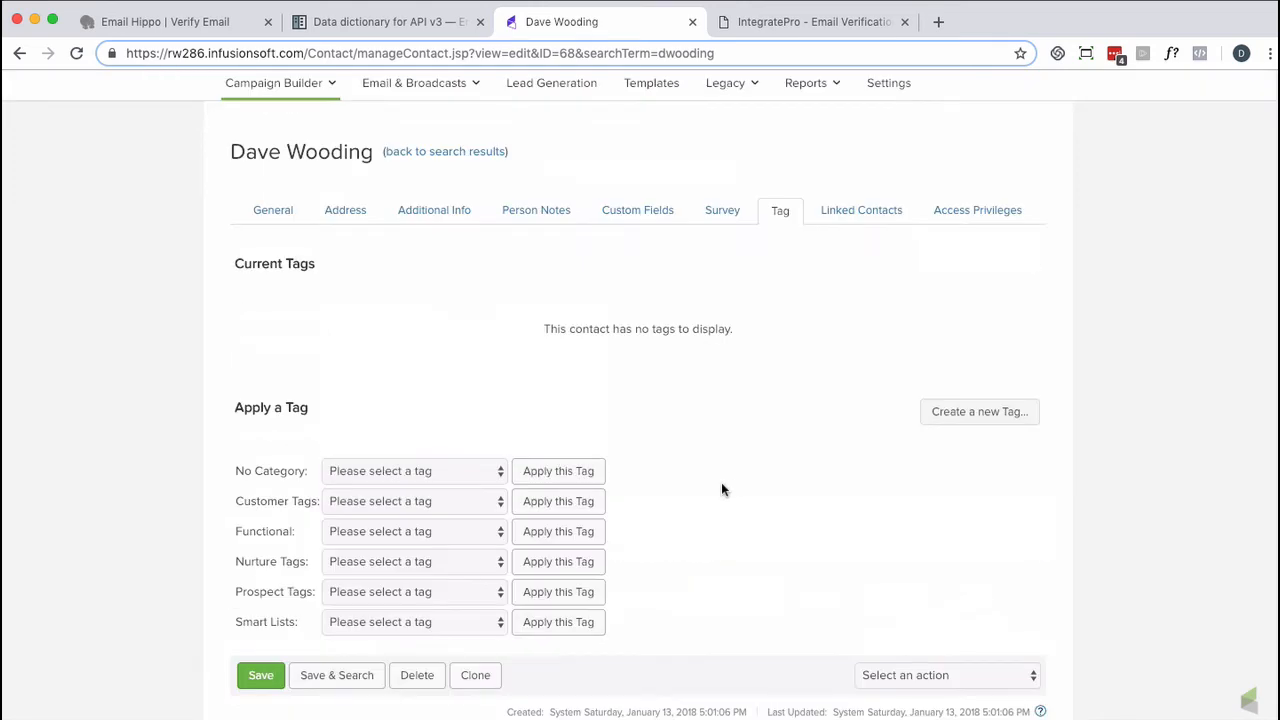
{"action": "left_click", "coordinate": [474, 473]}
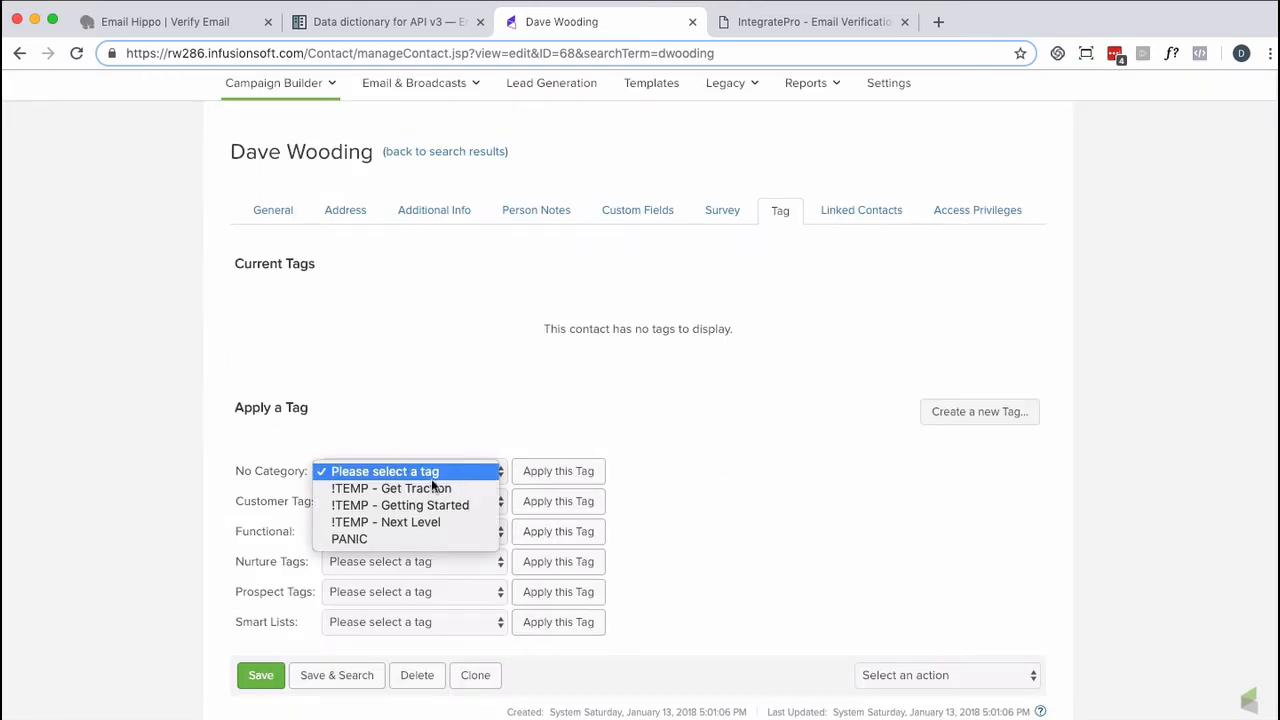
{"action": "left_click", "coordinate": [349, 539]}
{"action": "left_click", "coordinate": [563, 483]}
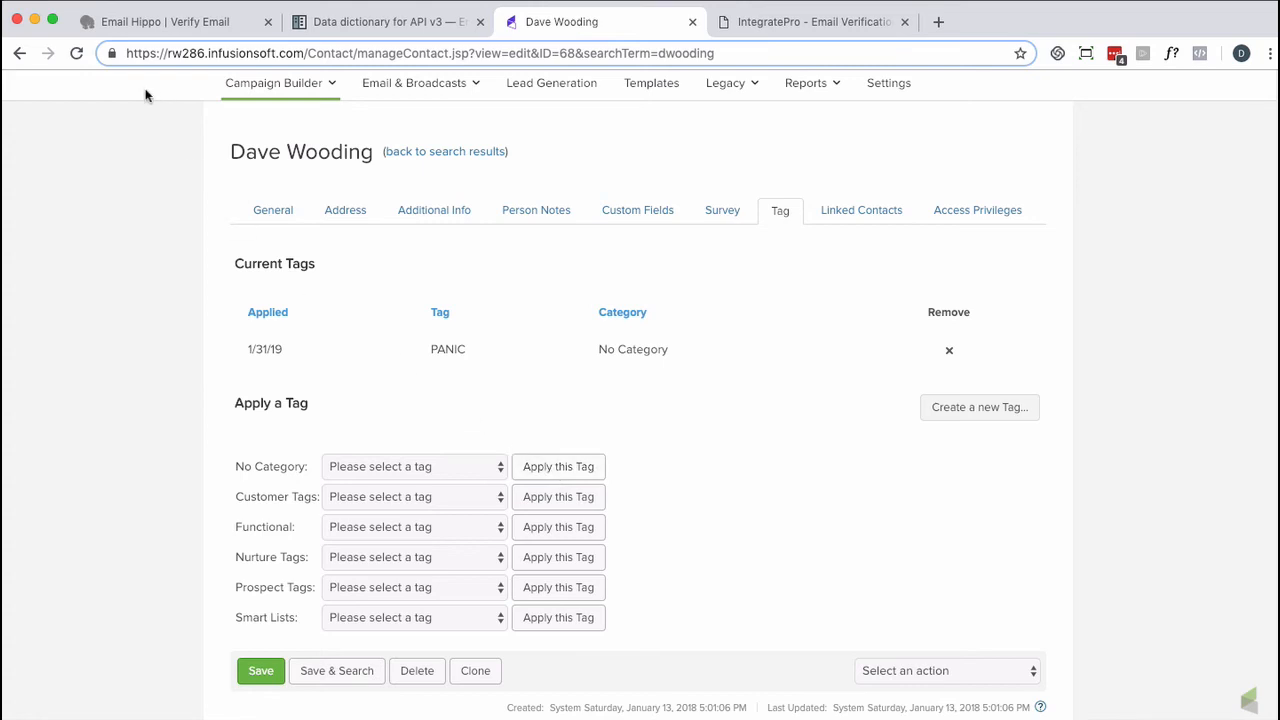
{"action": "left_click", "coordinate": [76, 60]}
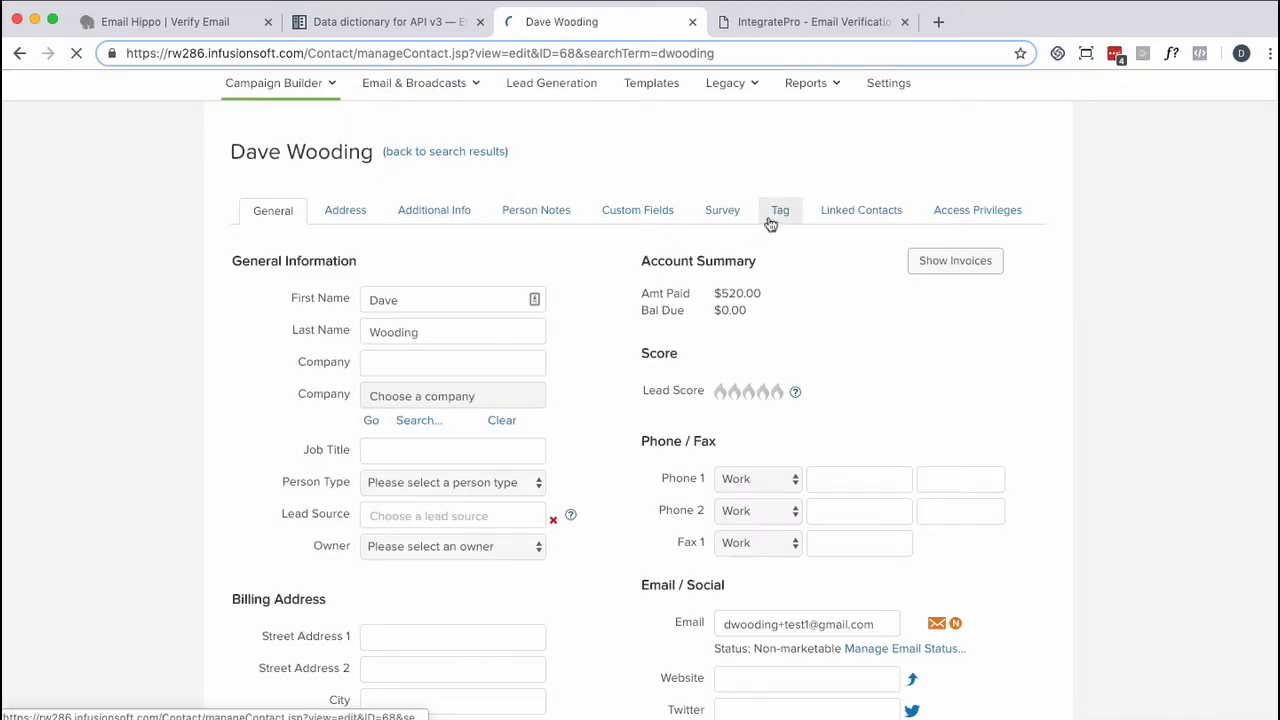
{"action": "left_click", "coordinate": [775, 218]}
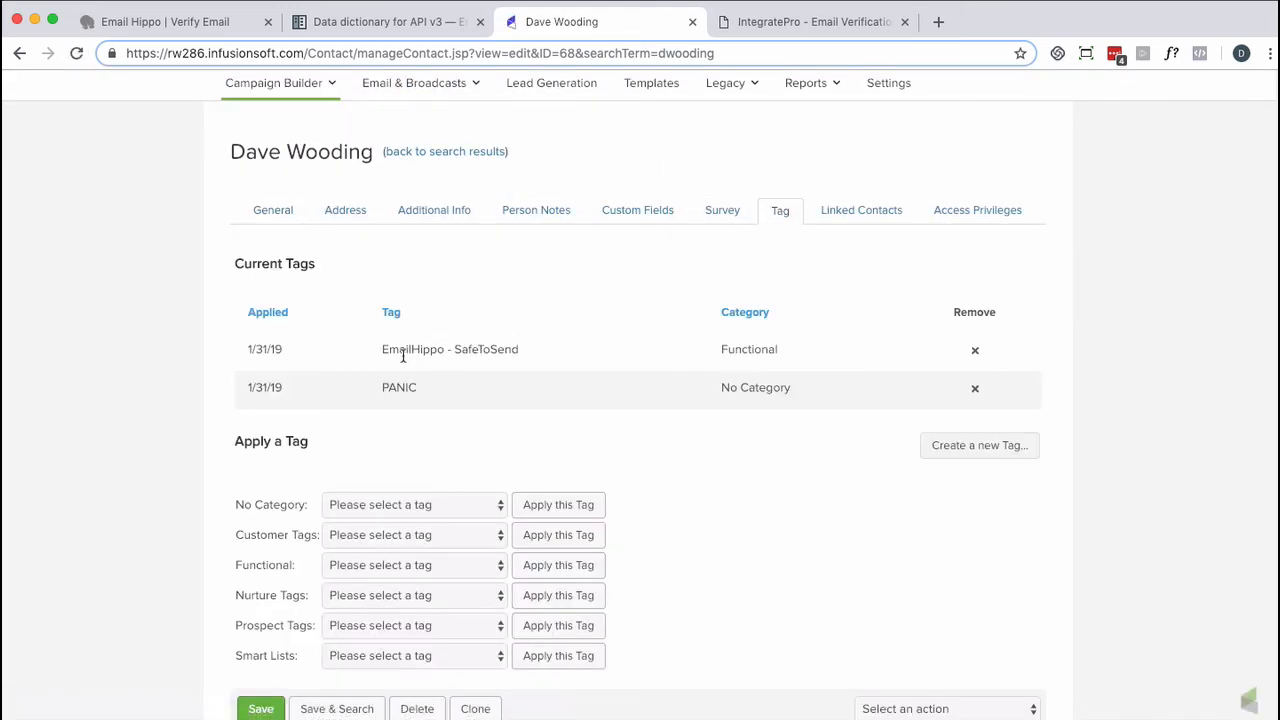